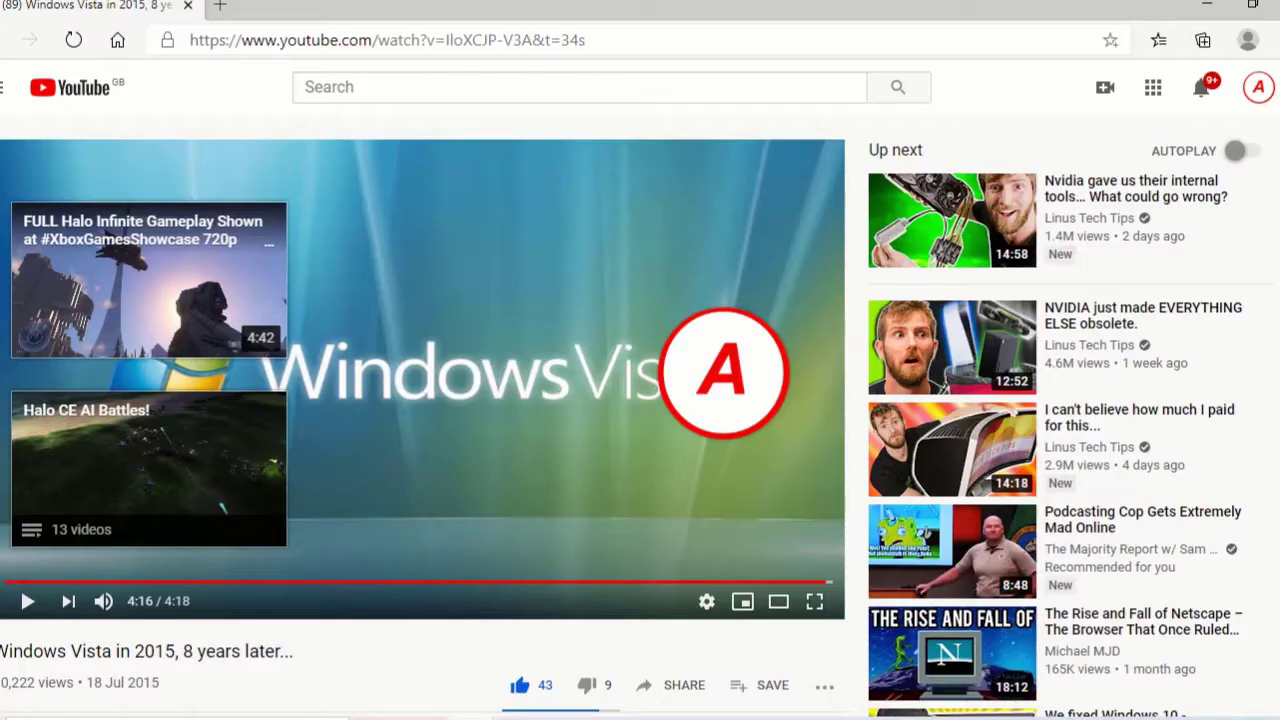
Switch to VirtualBox and start the Windows Vista virtual machine
scroll(640, 420, down, 3)
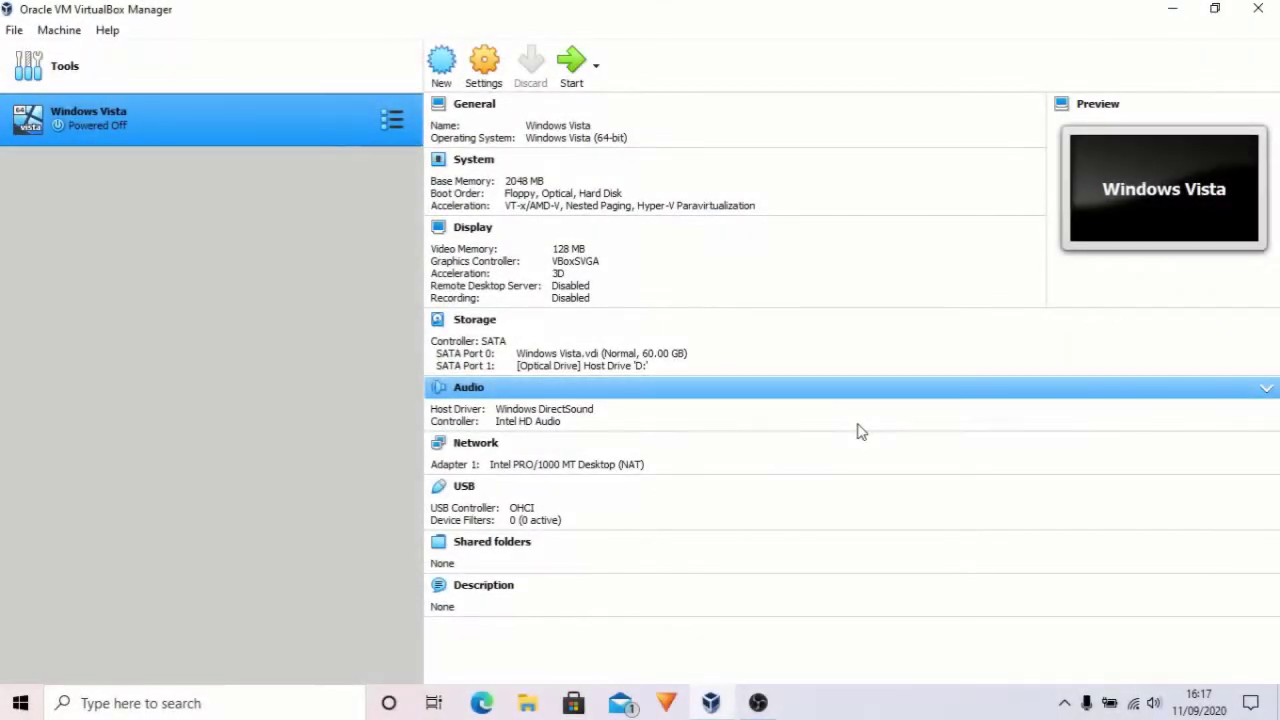
click(572, 63)
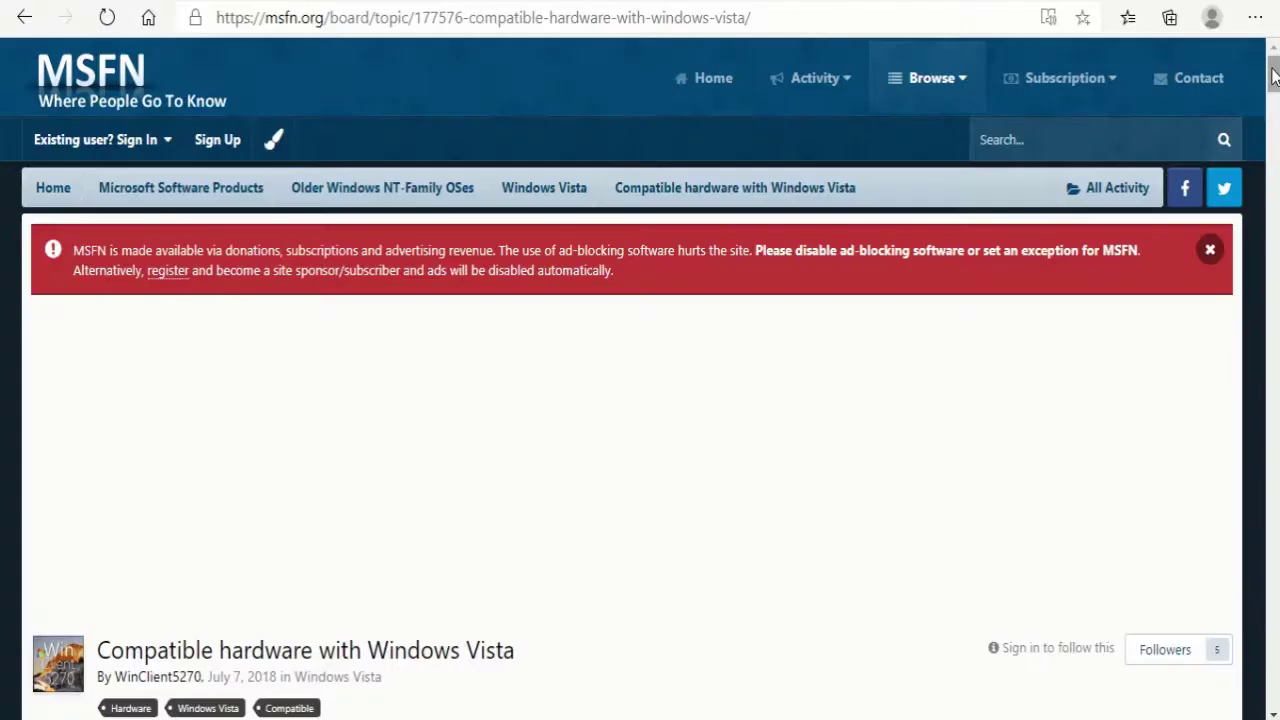
Look through the MSFN topic on compatible hardware with Windows Vista
drag(1274, 80, 1274, 241)
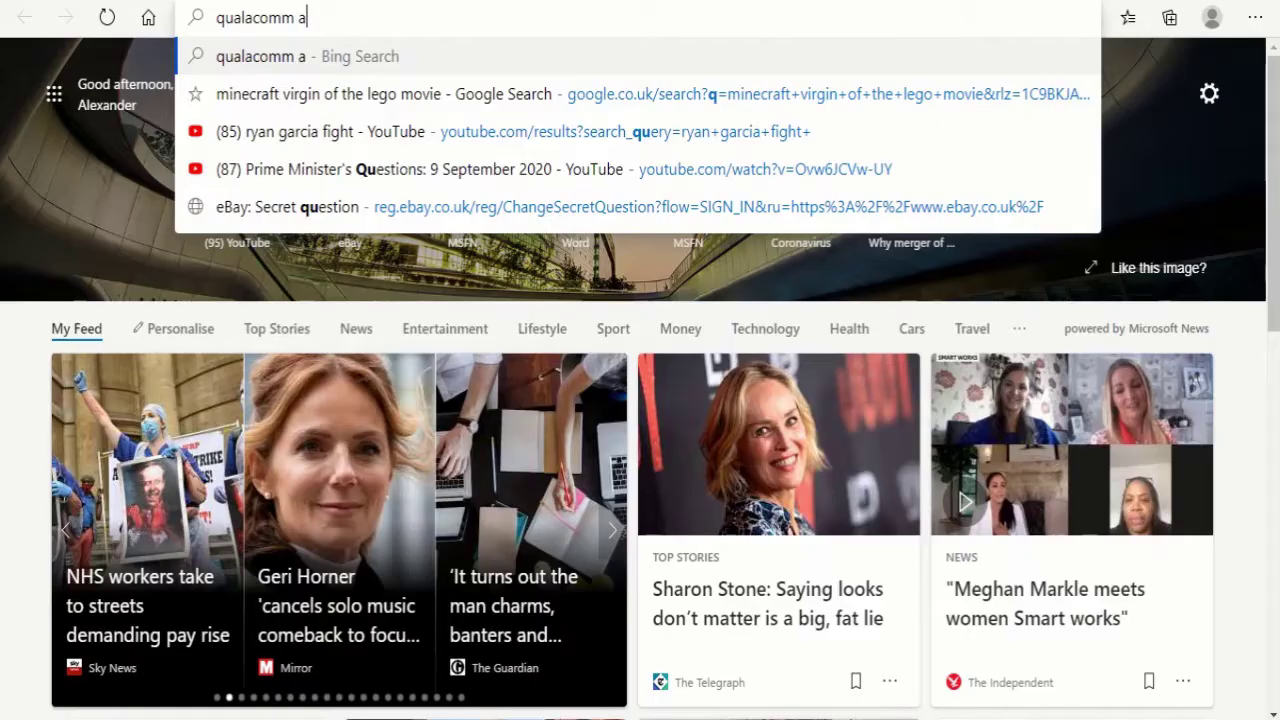
Search the web for "qualacomm atheros ar956x download" and open the atherosdrivers.com result for the AR956x driver
text(theros ar956x o)
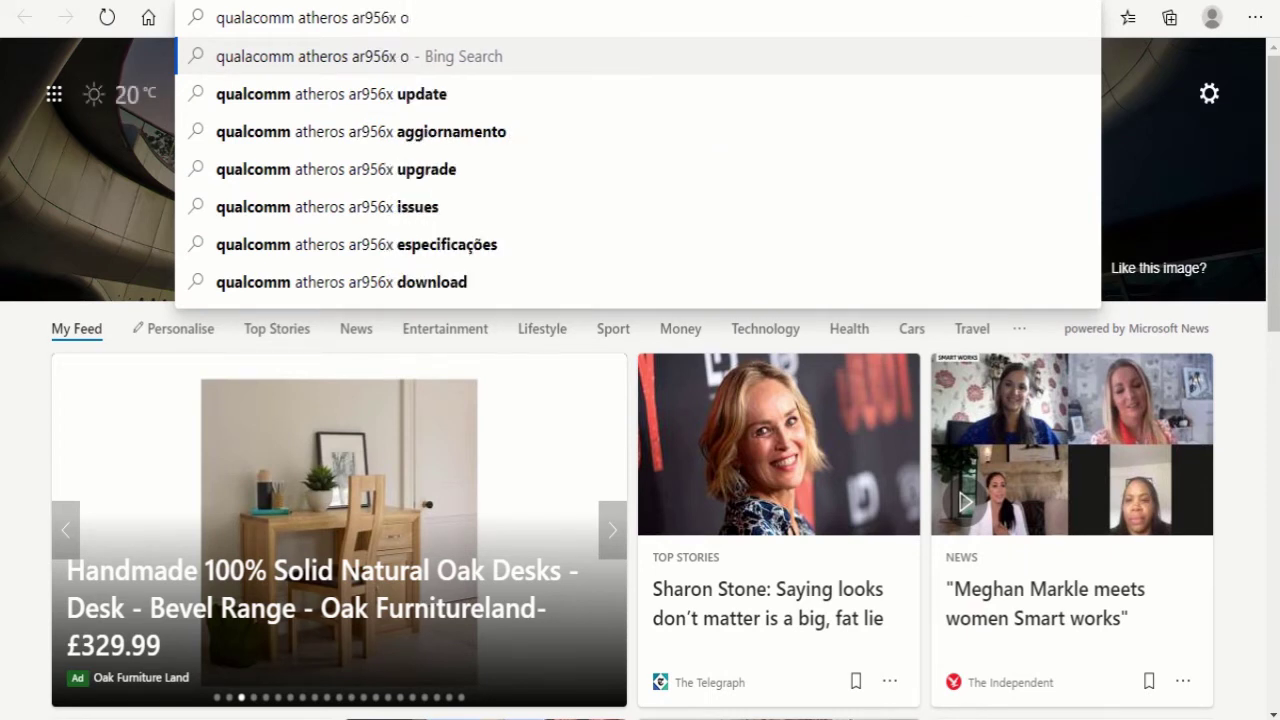
key(BackSpace)
text(download)
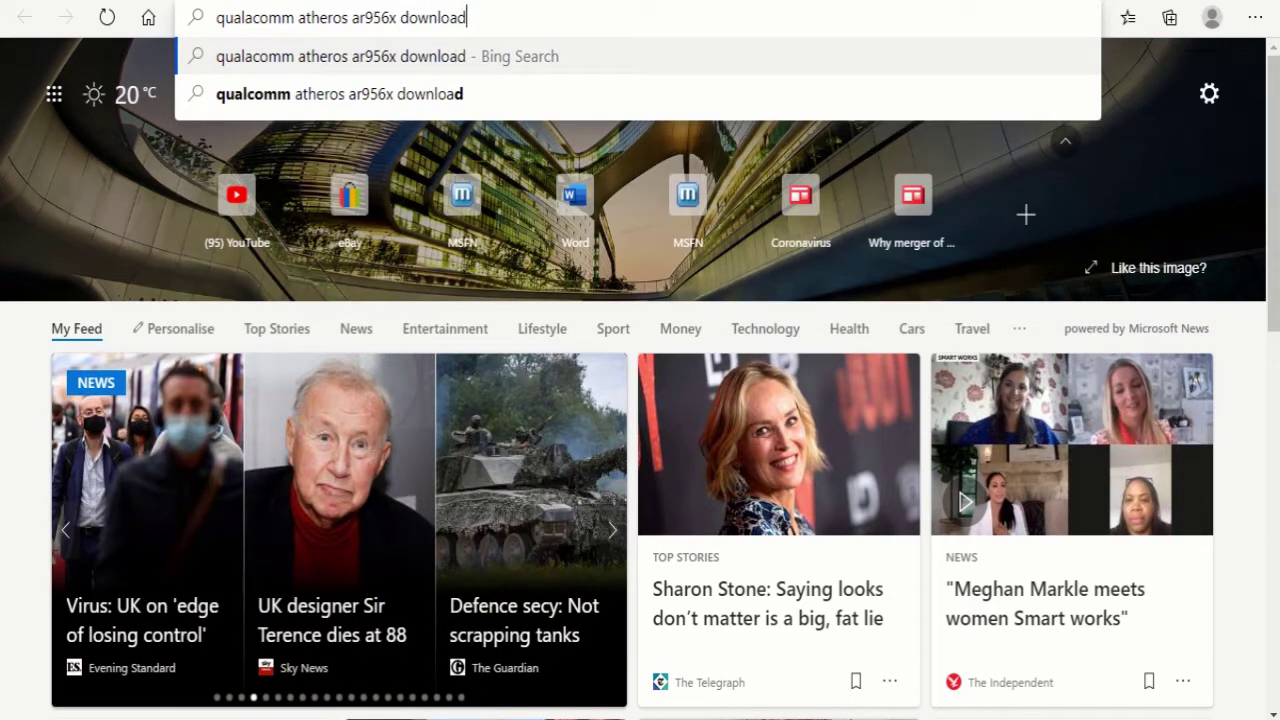
key(Return)
click(350, 668)
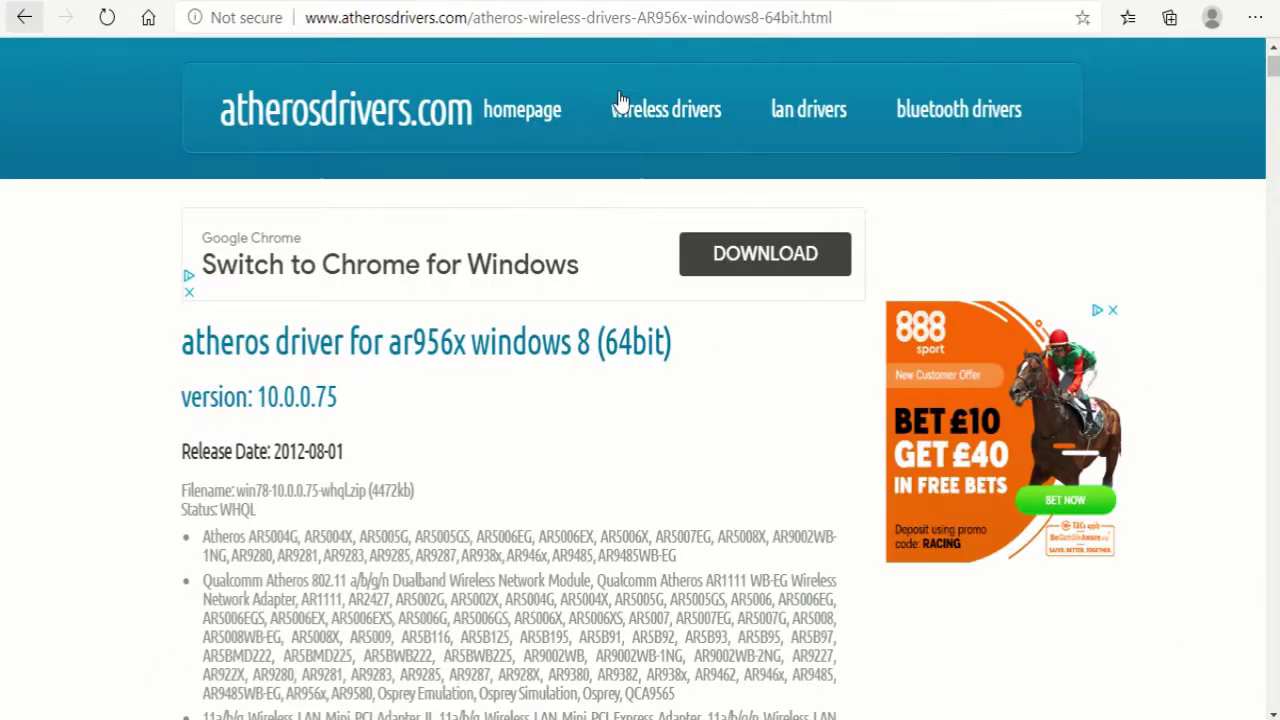
Find the AR956x row in the site's wireless drivers table and open its 32-bit Windows XP driver page
click(686, 116)
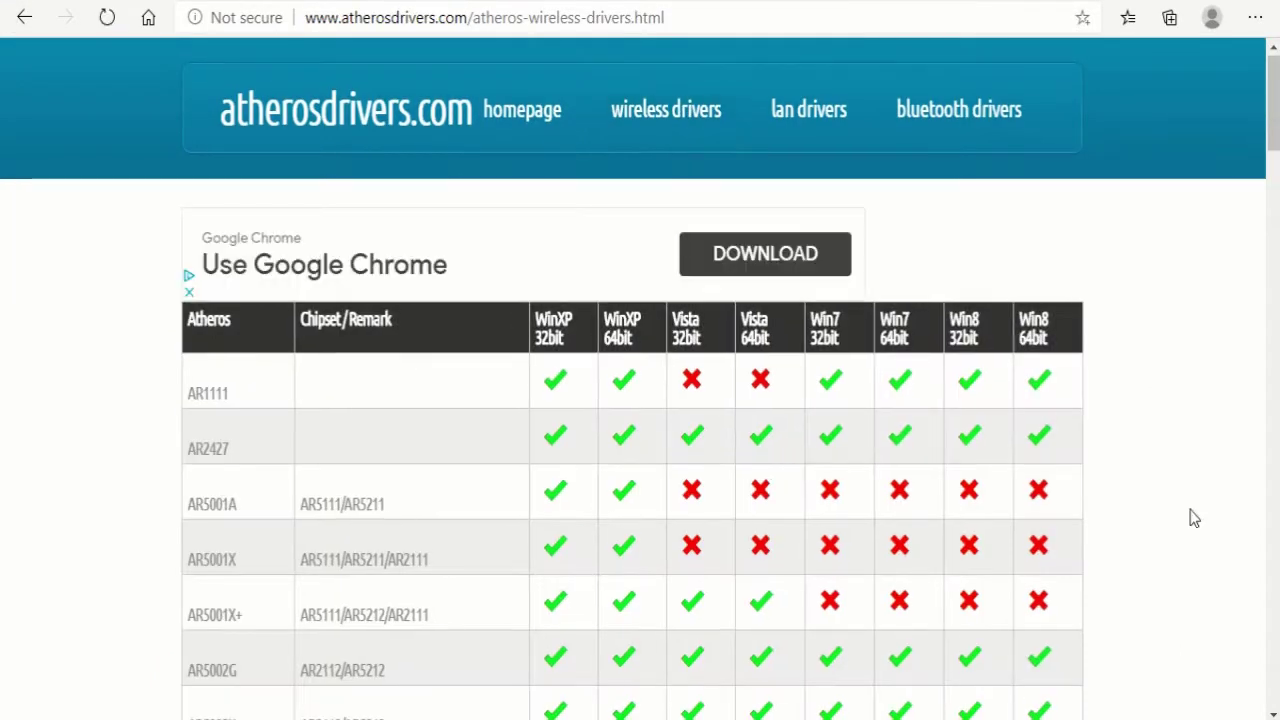
scroll(1194, 517, down, 5)
scroll(1194, 517, down, 10)
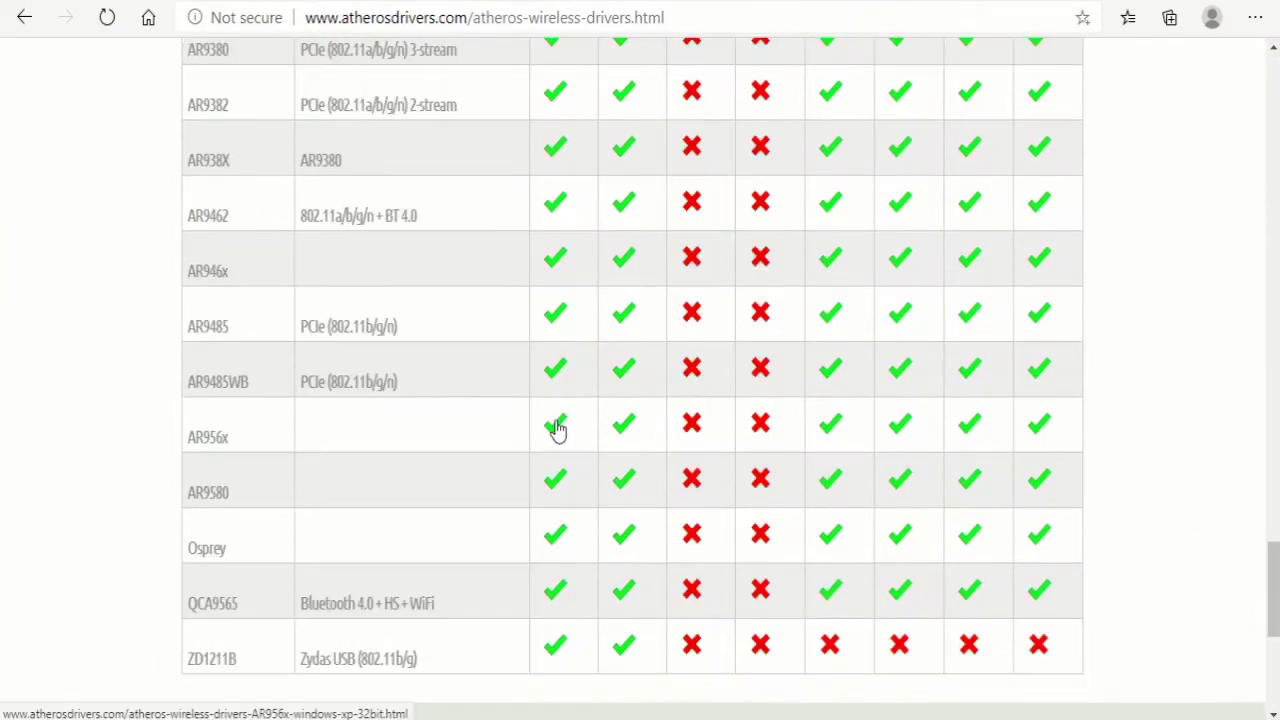
click(557, 429)
scroll(347, 515, down, 10)
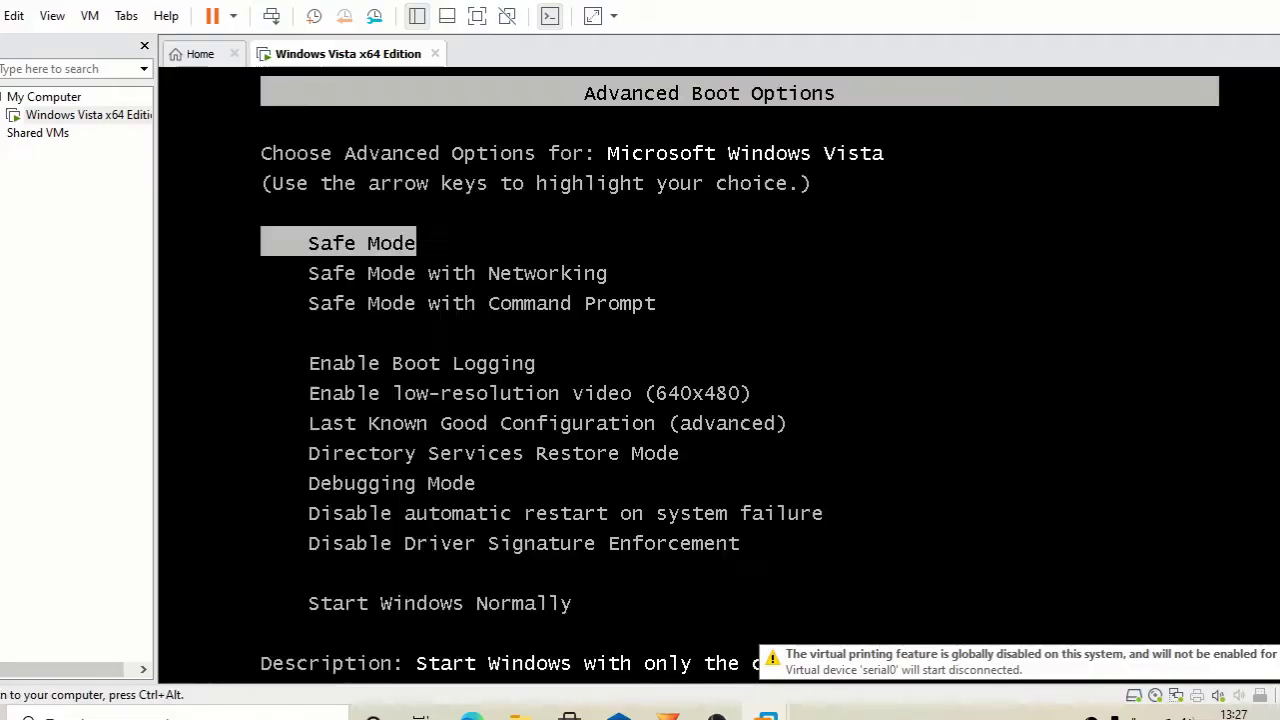
Boot the Windows Vista virtual machine with Disable Driver Signature Enforcement
key(Down)
key(Down)
key(Down)
key(Down)
key(Down)
key(Down)
key(Down)
key(Down)
key(Down)
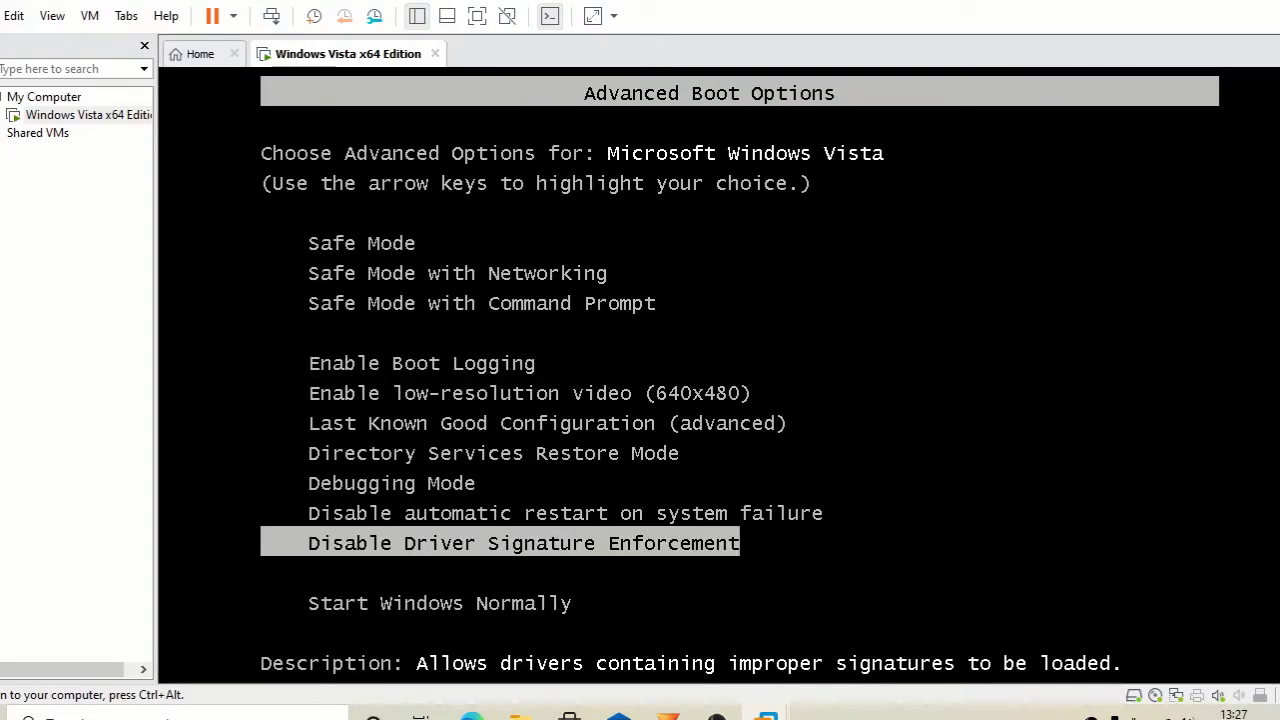
key(Return)
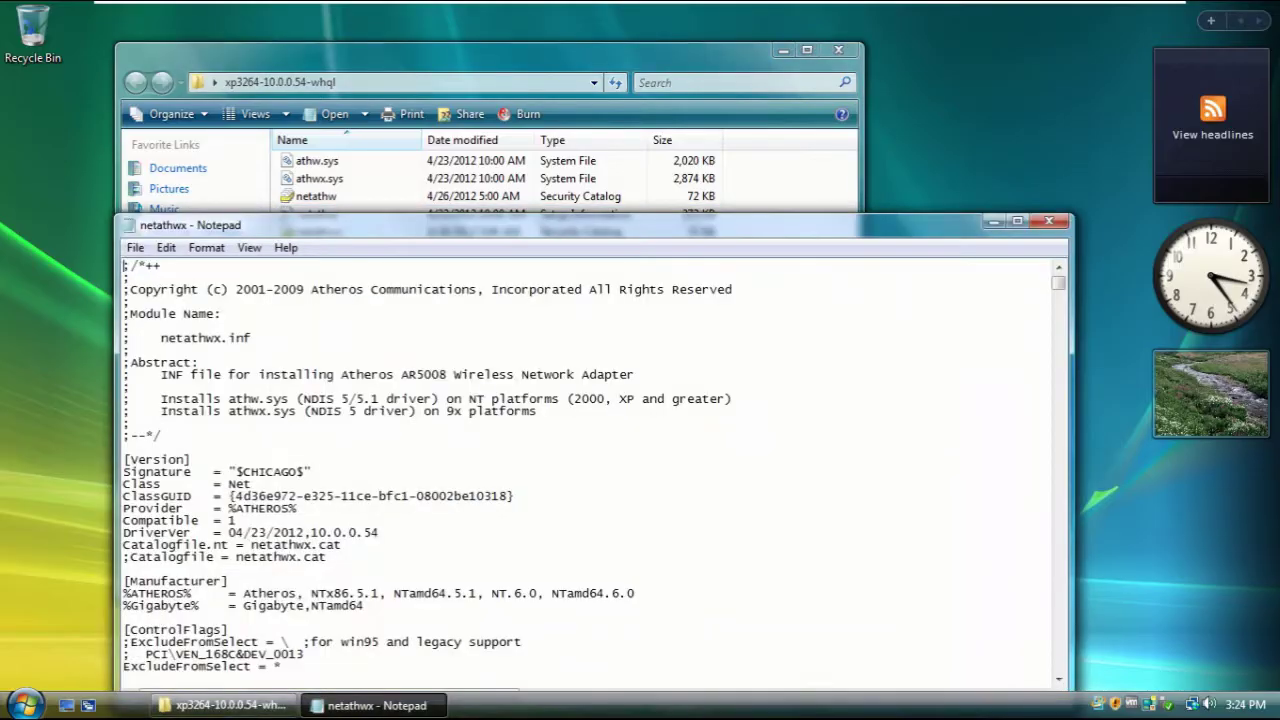
In the netathwx setup file, edit the empty Atheros NT 6.0 section lines, entering the header [Atheros.NTamd64.6.0]
scroll(590, 470, down, 3)
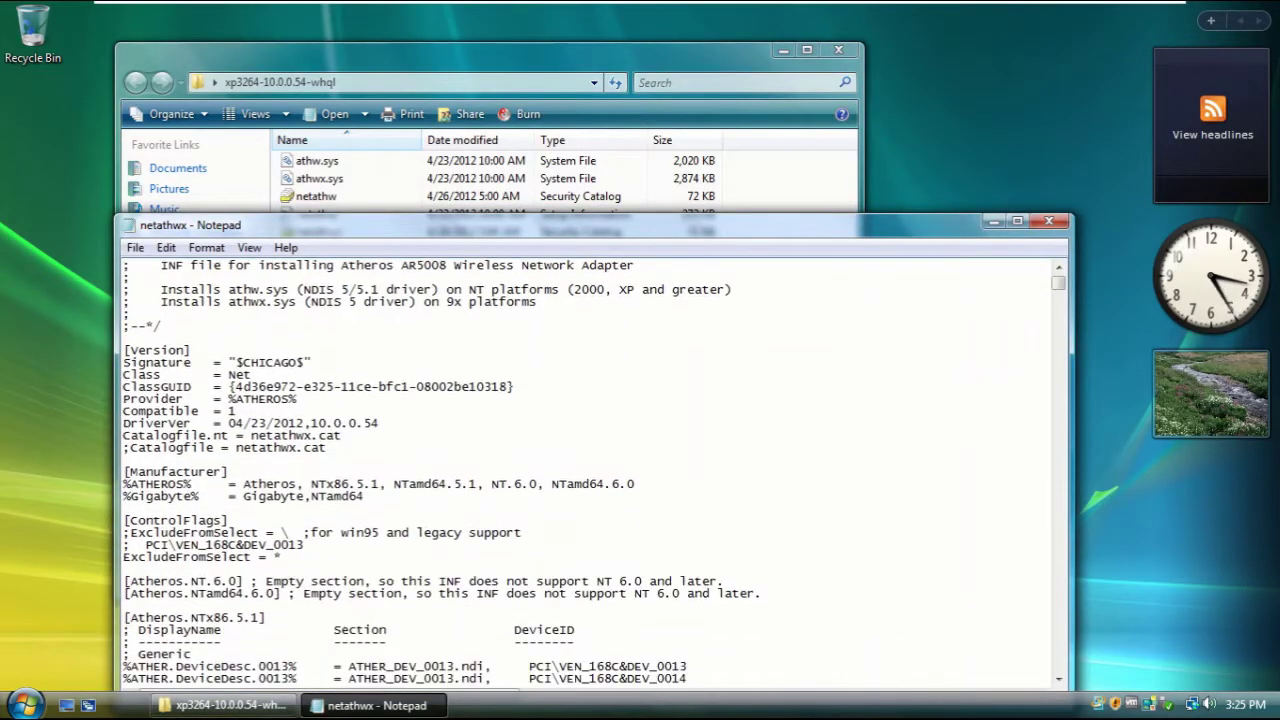
drag(572, 218, 572, 108)
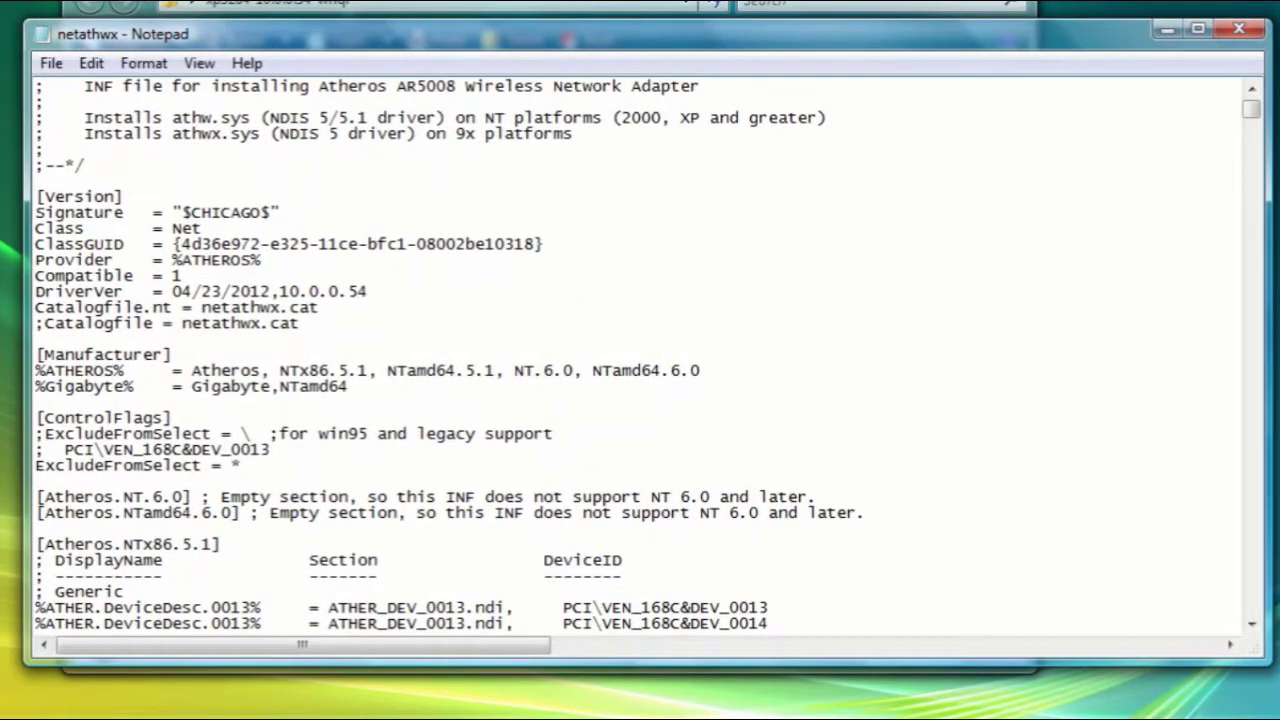
drag(37, 496, 240, 512)
click(37, 528)
text([Atheros.NTamd64.6.0])
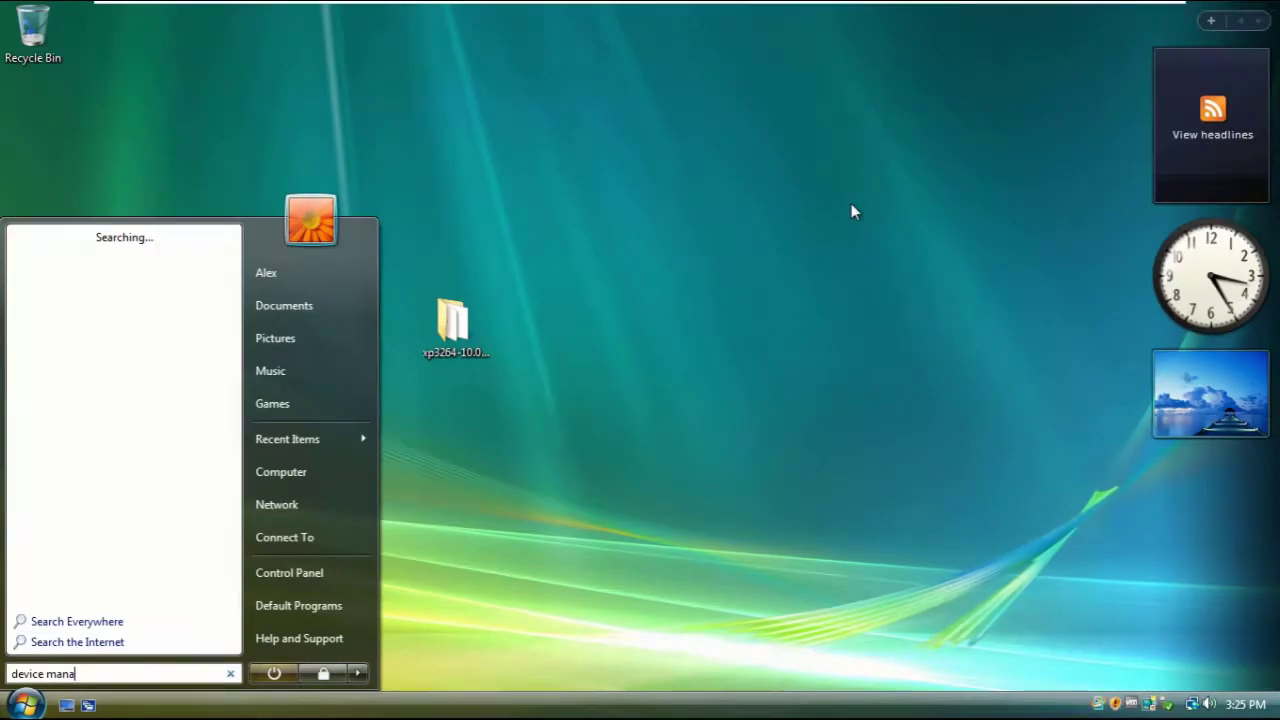
Open Device Manager and start a driver update for the Intel PRO/1000 MT network adapter, picking from the computer's list of device drivers
key(Return)
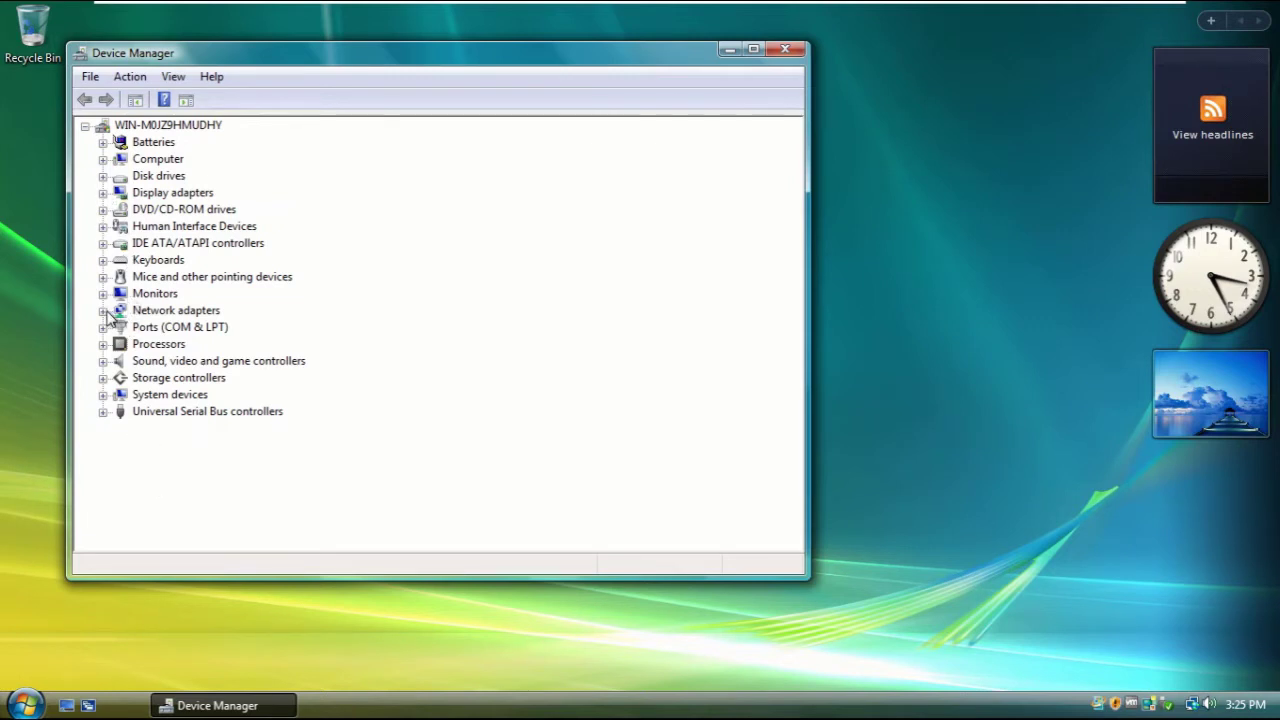
click(104, 311)
right_click(222, 330)
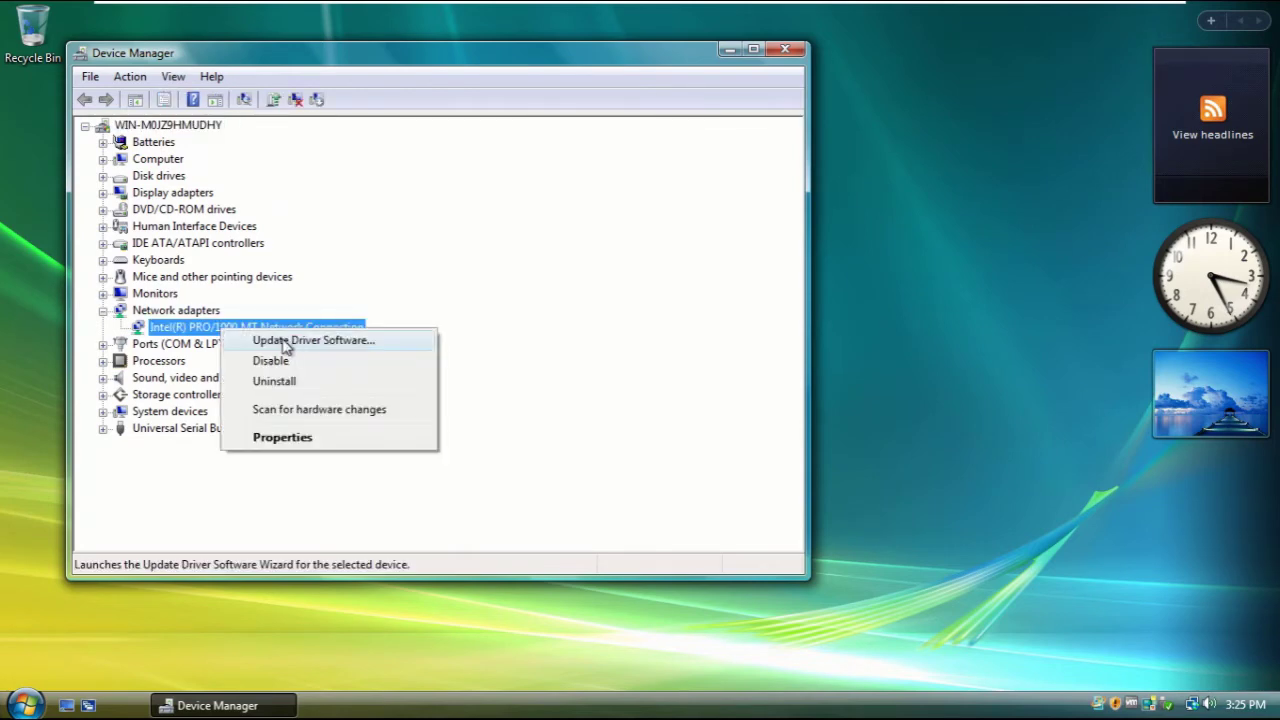
click(305, 341)
click(389, 390)
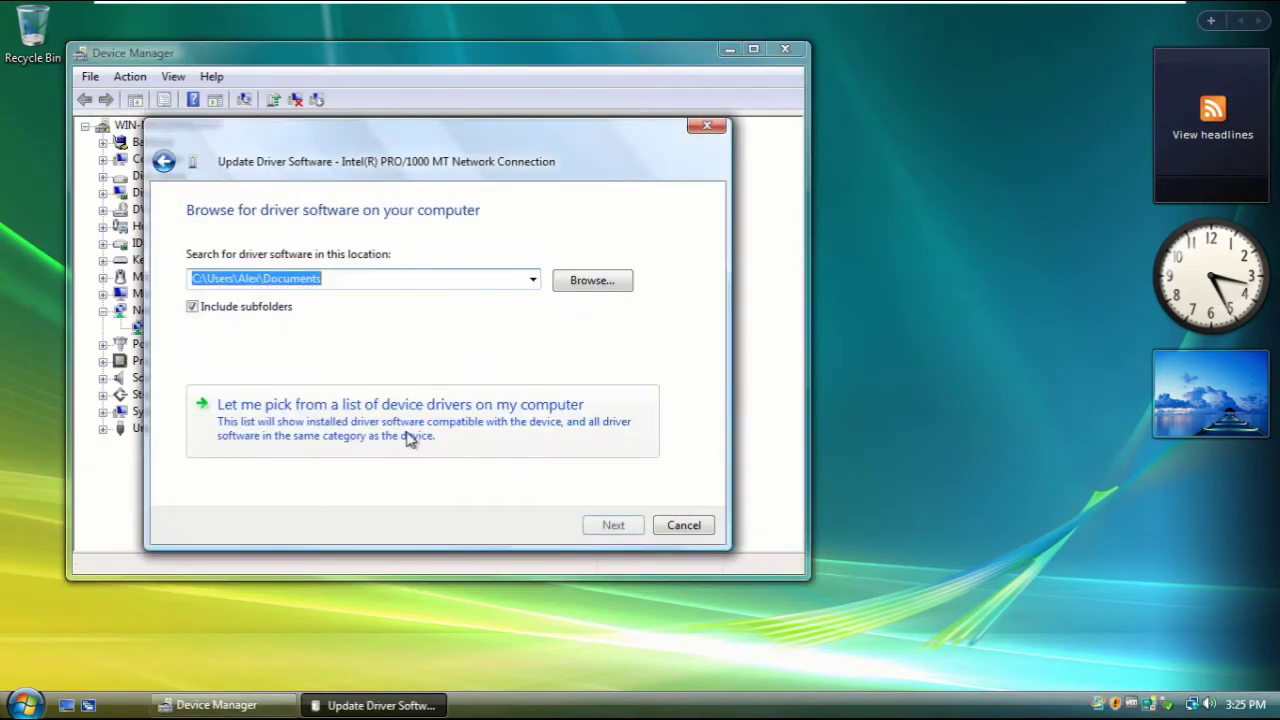
click(411, 438)
Load the driver from disk using the desktop folder xp3264-10.0.0.54-whql and select a Qualcomm Atheros wireless adapter
click(570, 427)
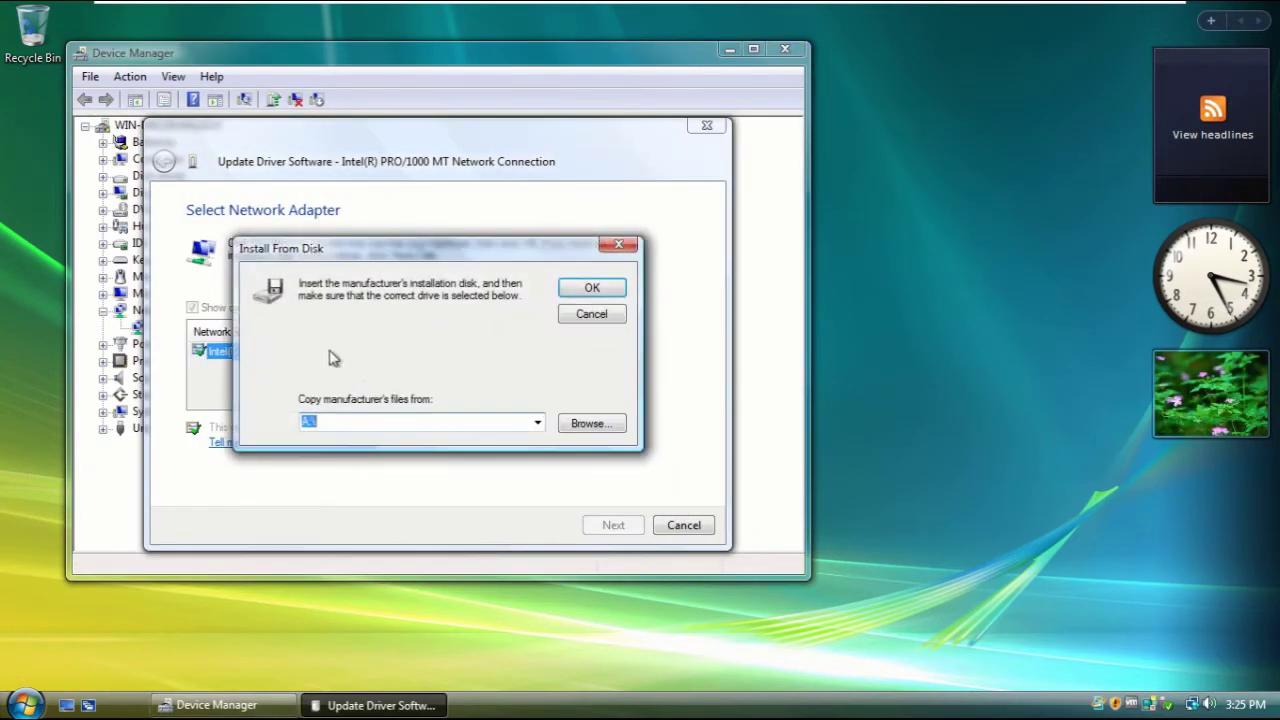
click(589, 424)
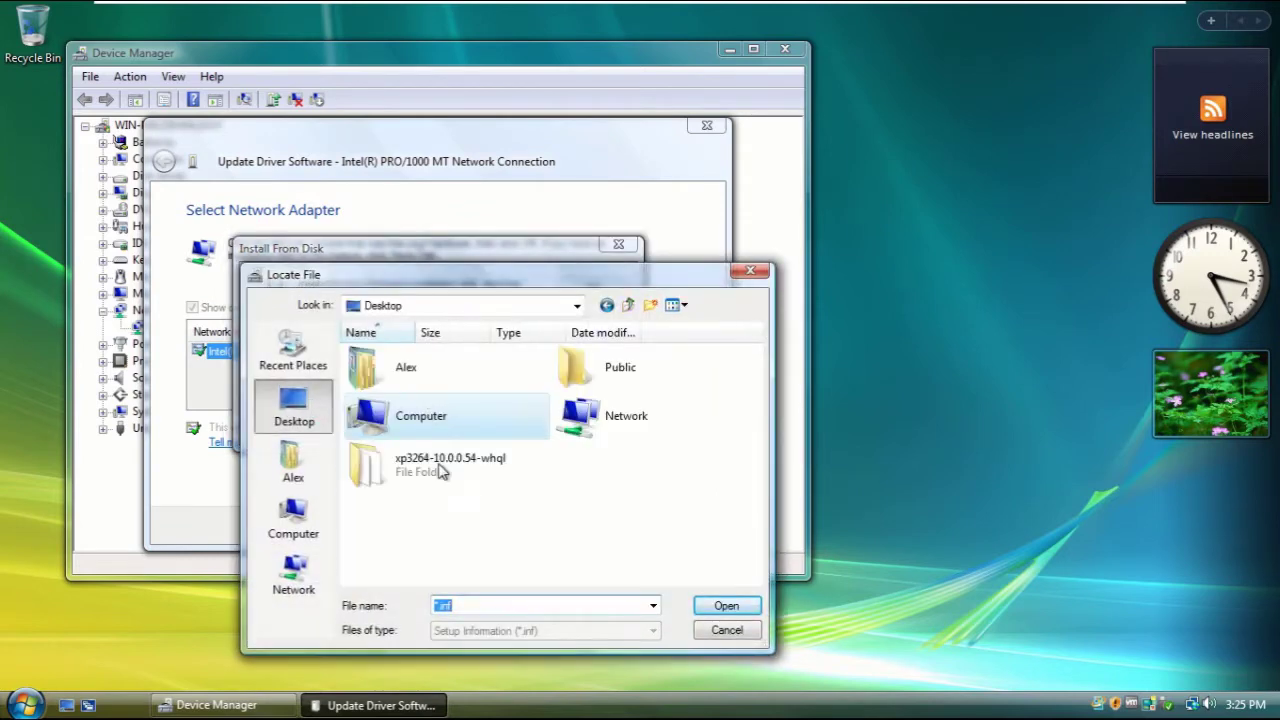
double_click(420, 460)
click(592, 287)
scroll(625, 372, down, 1)
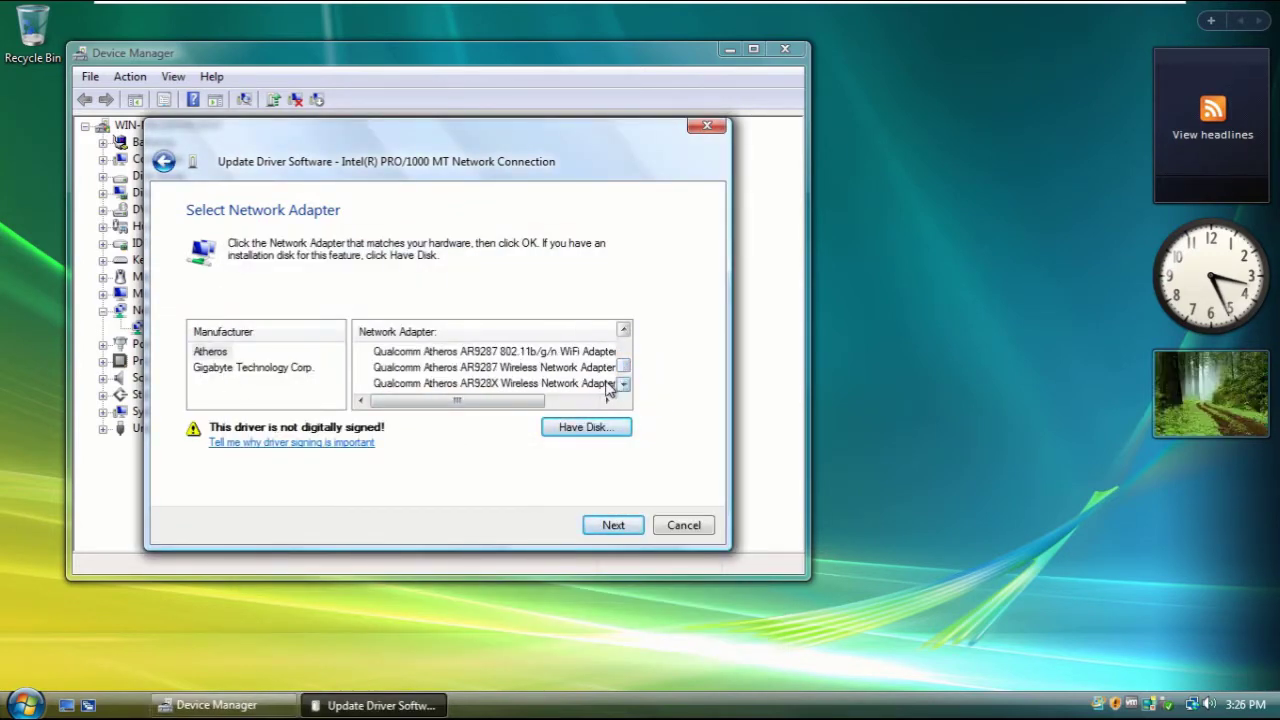
scroll(625, 388, down, 1)
click(503, 368)
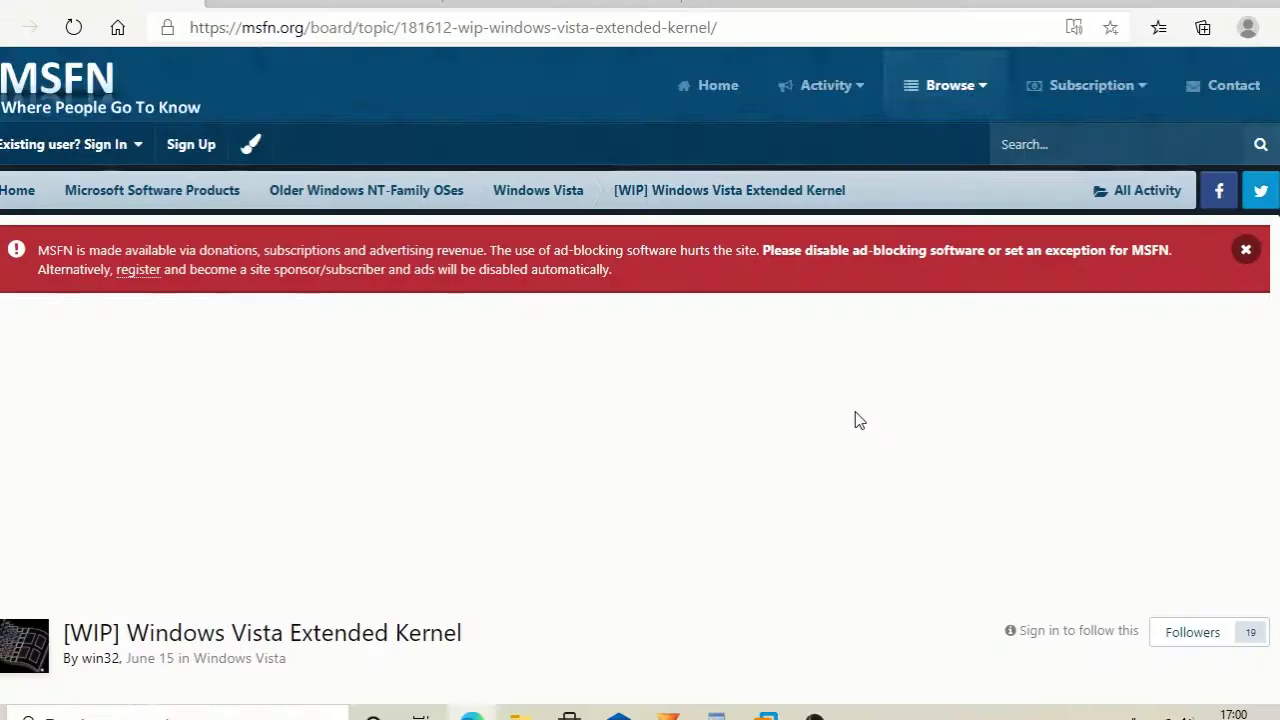
Examine the first post of the MSFN topic "[WIP] Windows Vista Extended Kernel" for its kernel32.dll modification instructions
scroll(855, 420, down, 5)
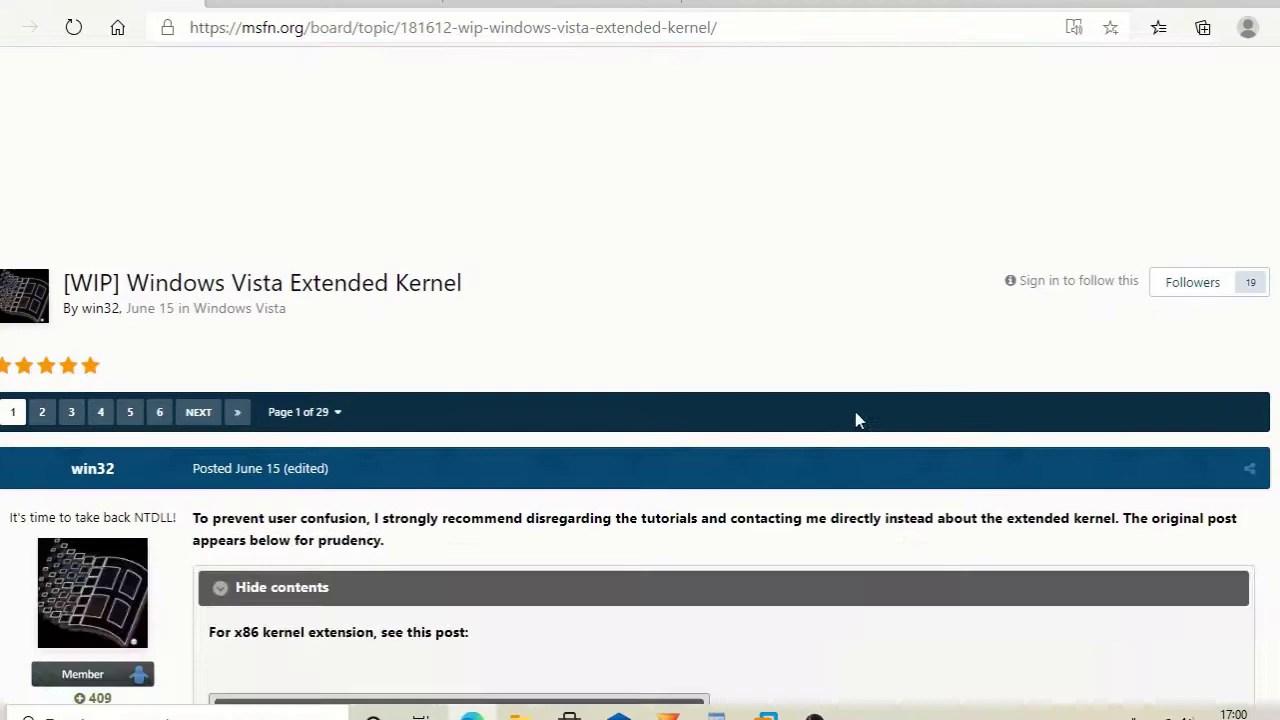
scroll(855, 420, down, 7)
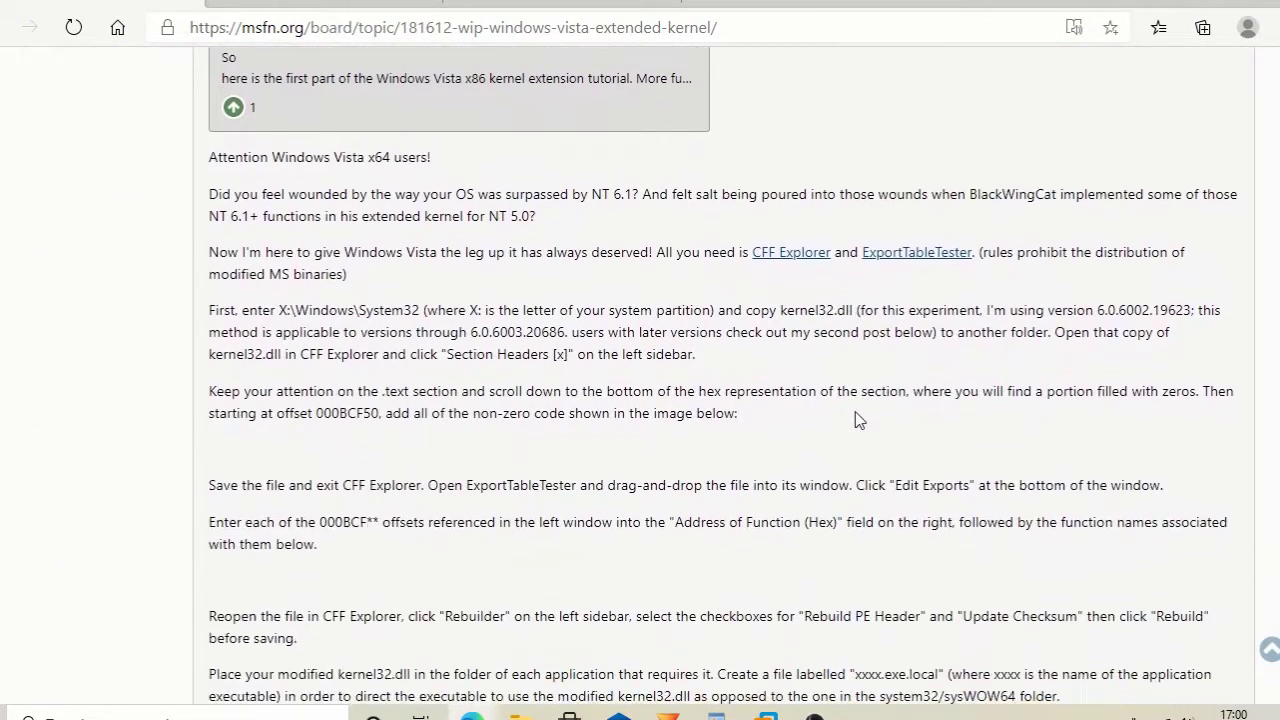
scroll(855, 420, down, 7)
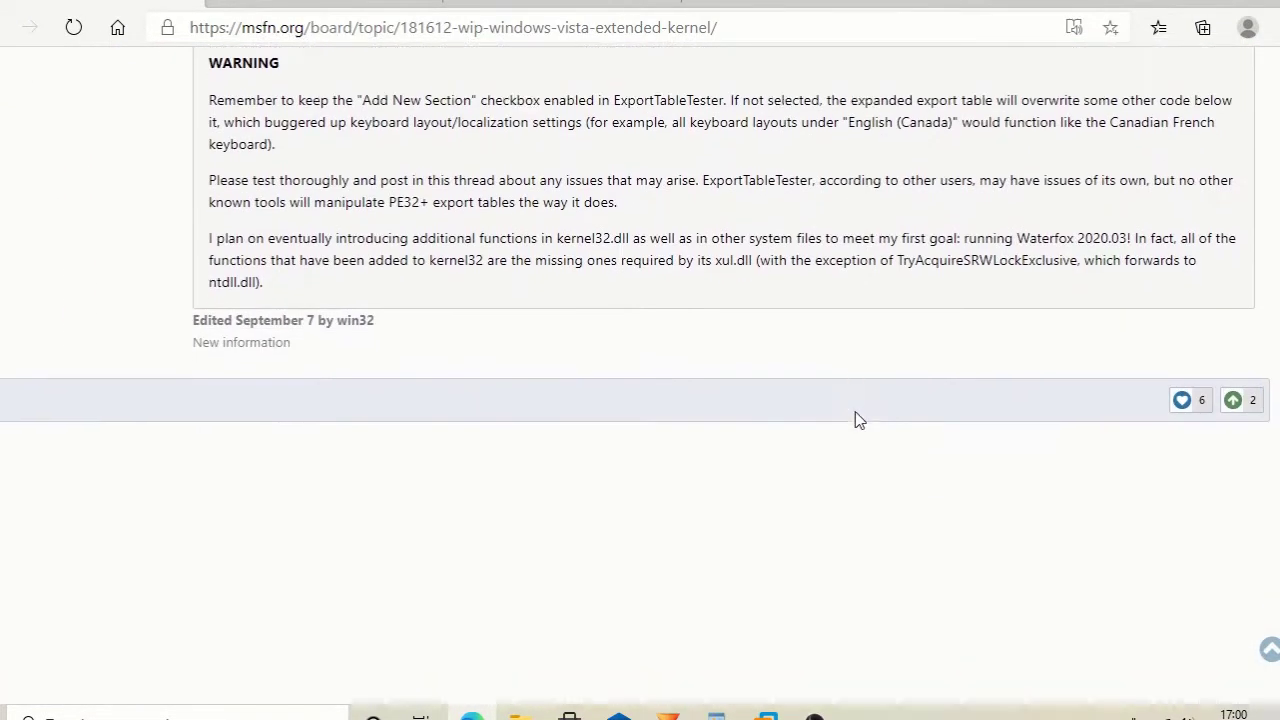
scroll(858, 420, down, 1)
scroll(858, 420, up, 7)
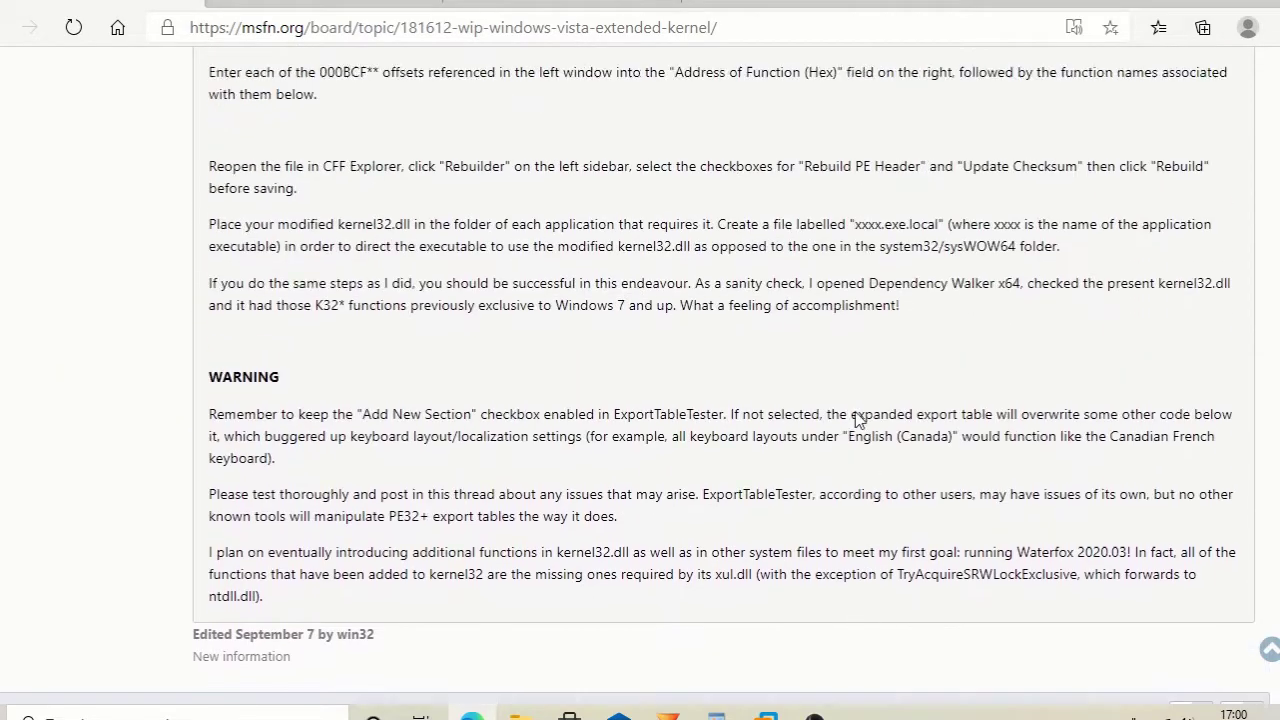
scroll(857, 420, up, 5)
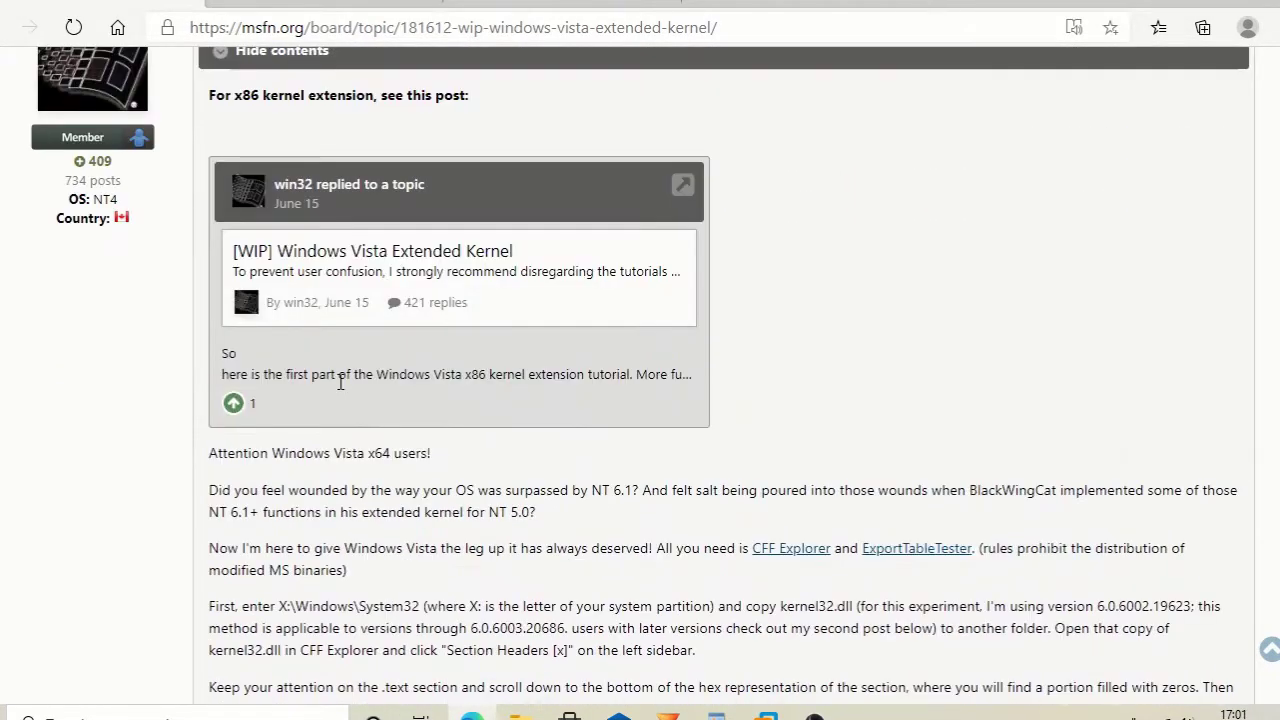
scroll(340, 382, down, 15)
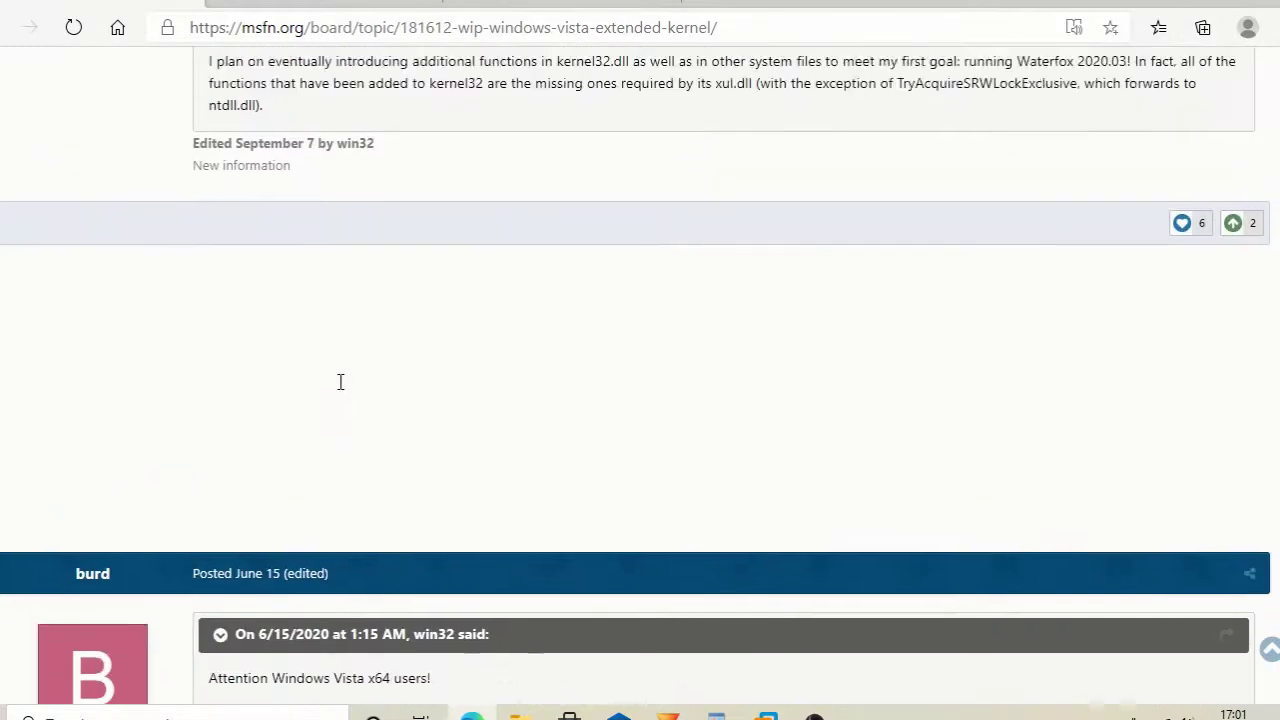
scroll(340, 382, up, 20)
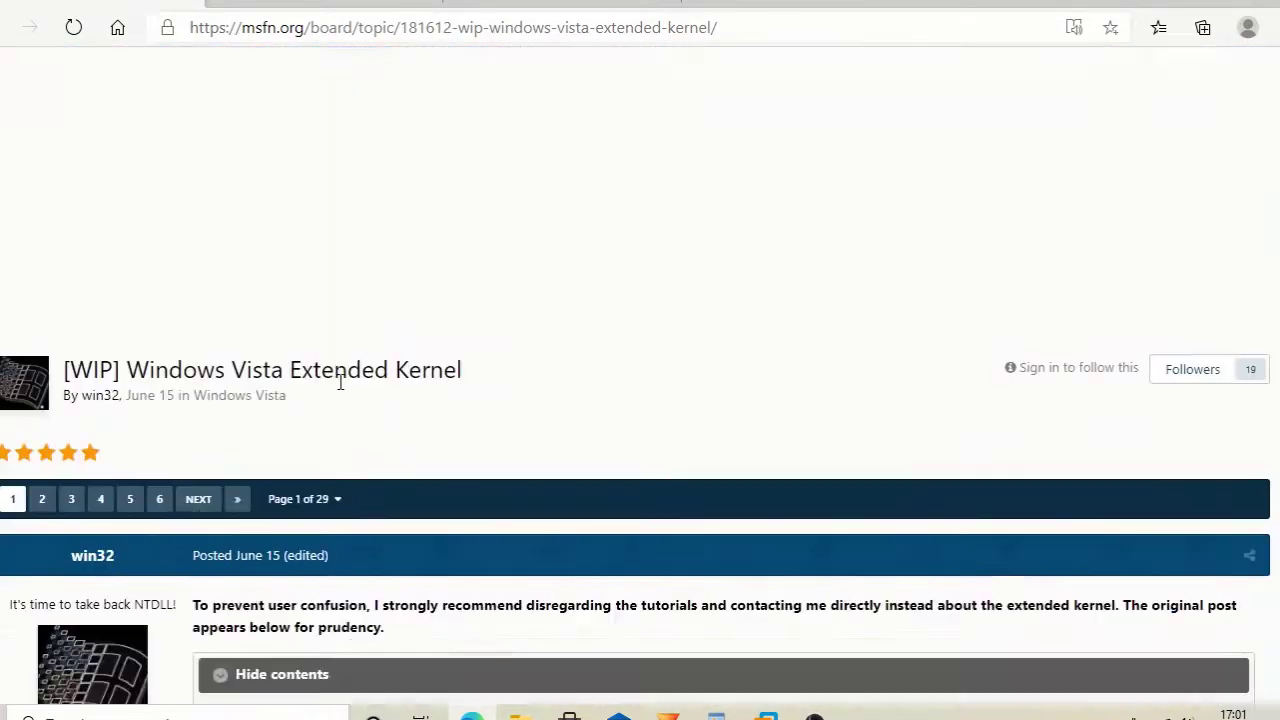
scroll(340, 382, down, 8)
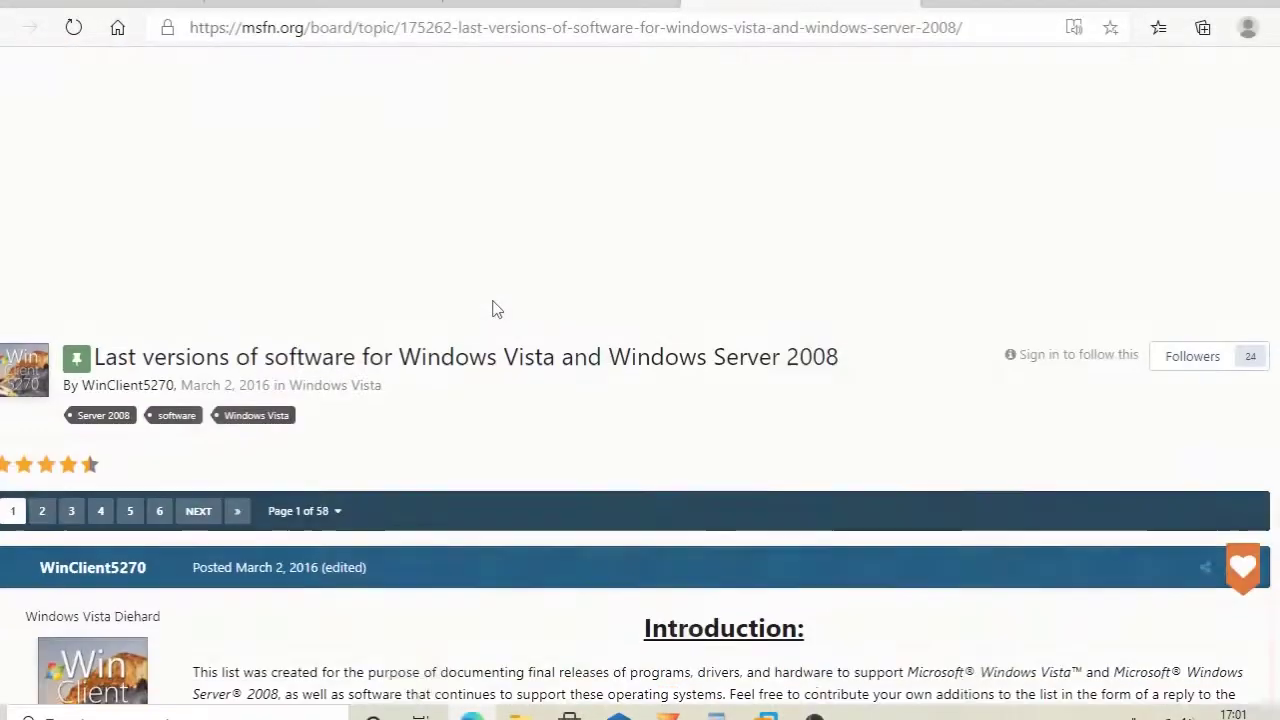
Examine the MSFN list of last software versions for Windows Vista, covering updates, browsers, add-ons and antivirus software
scroll(492, 309, down, 6)
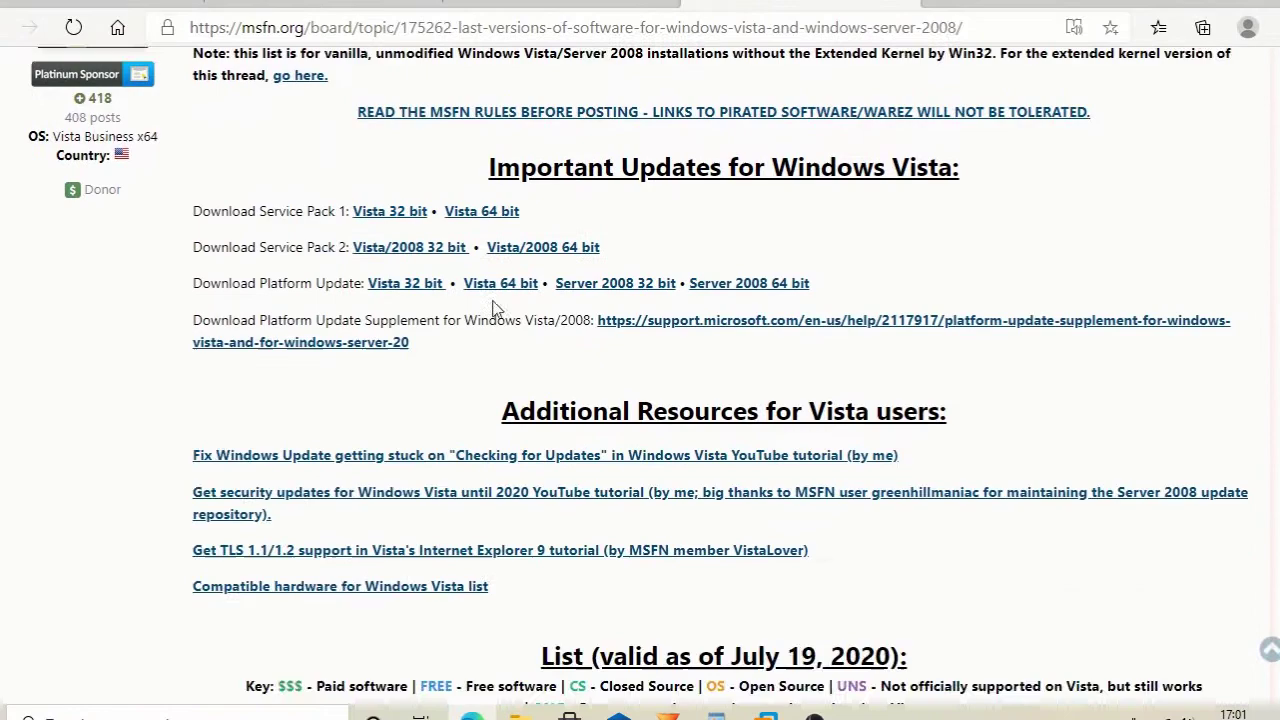
scroll(492, 309, down, 10)
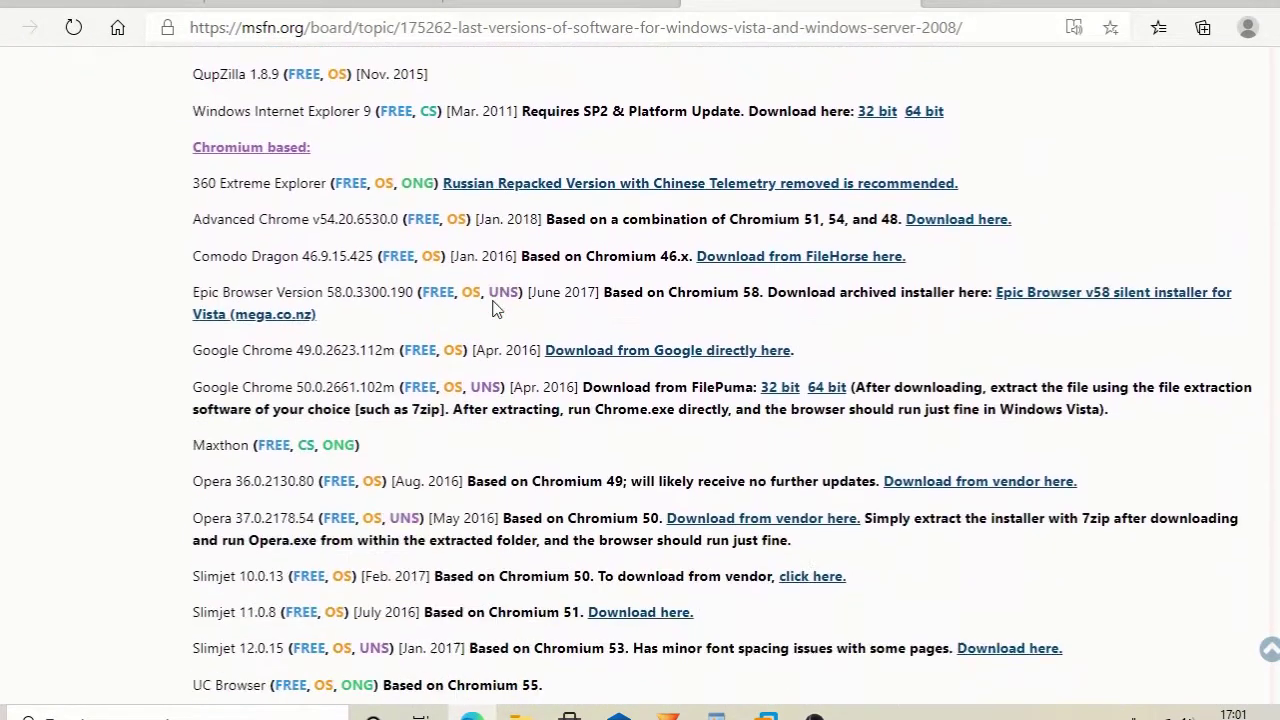
scroll(492, 309, down, 8)
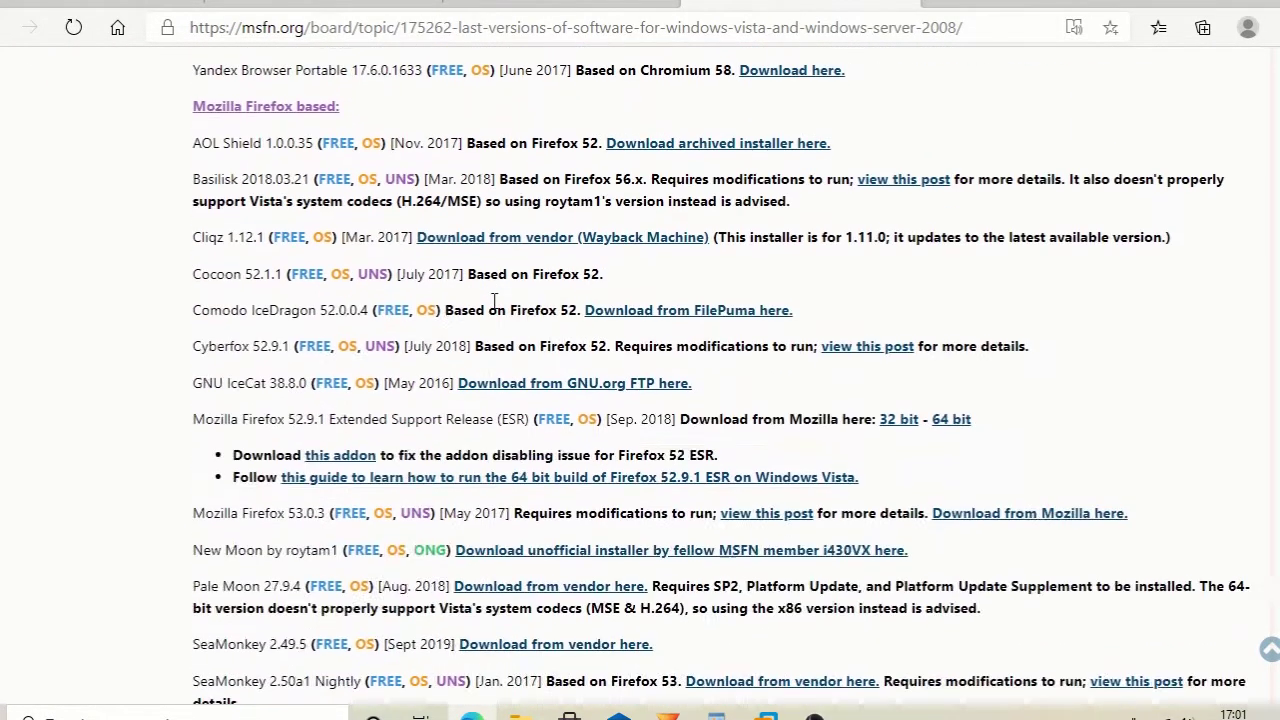
scroll(492, 309, down, 10)
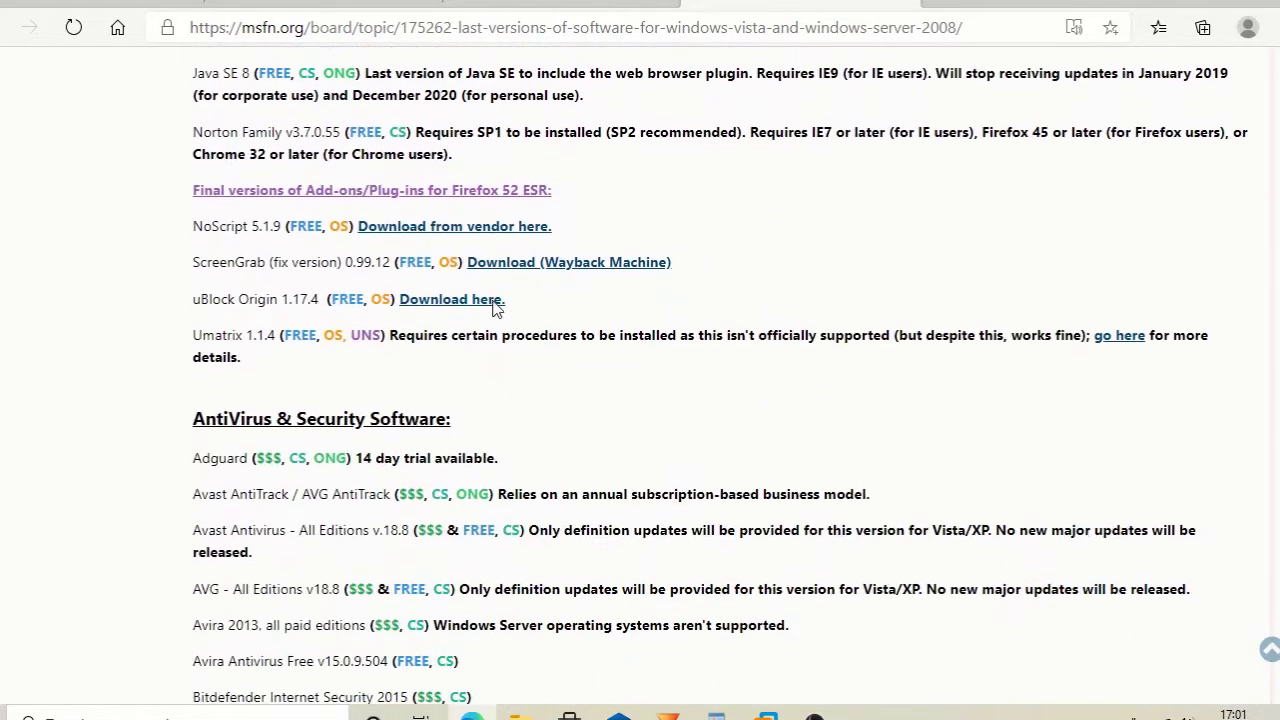
scroll(492, 309, up, 2)
scroll(492, 309, down, 6)
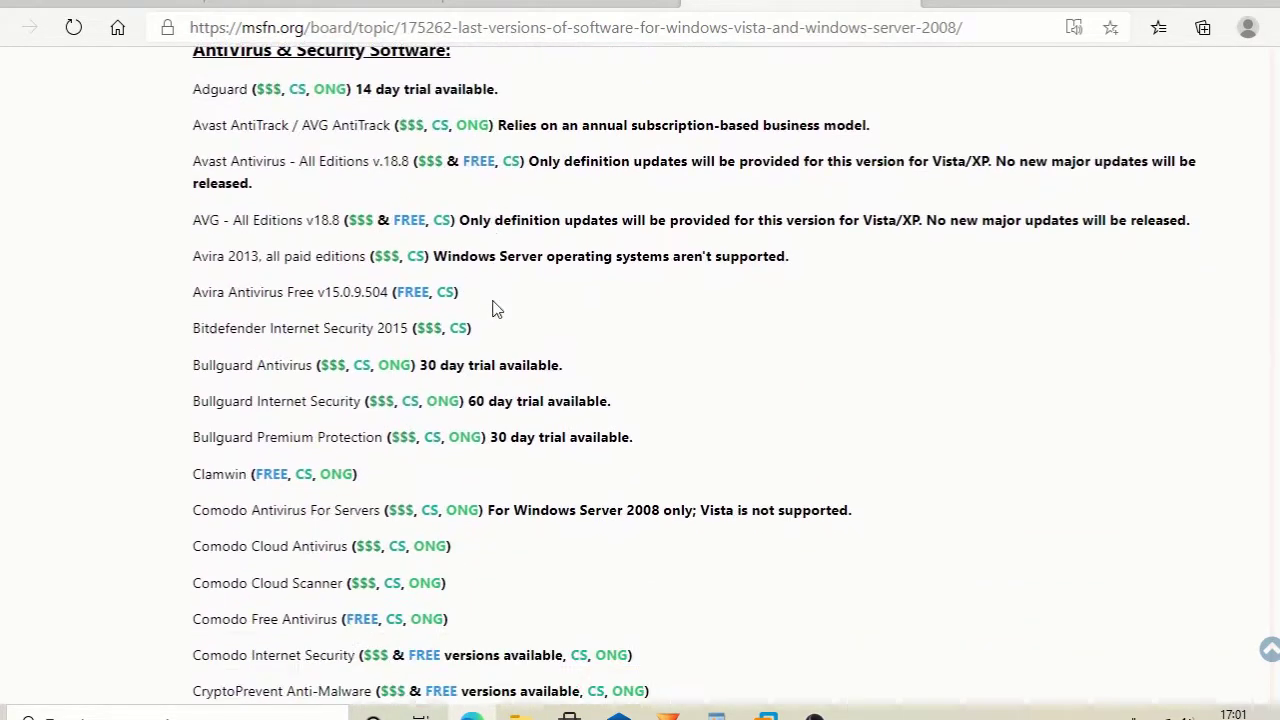
scroll(492, 309, down, 4)
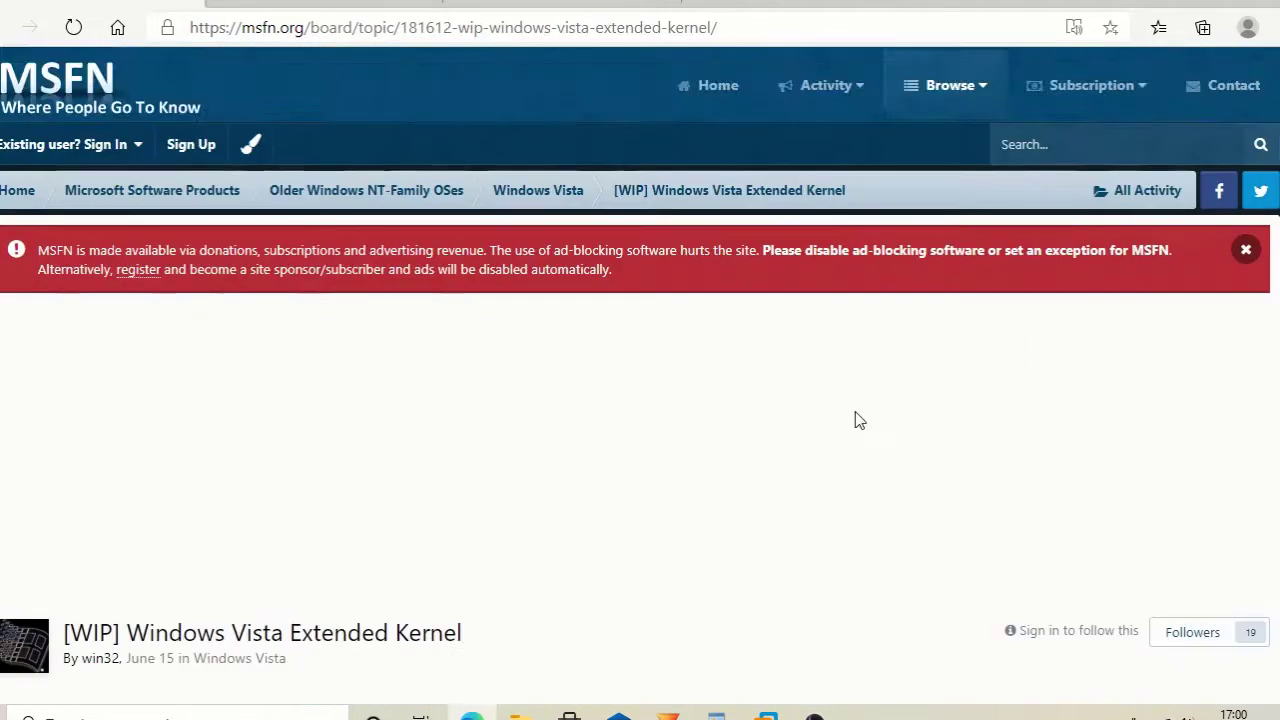
Read how the Windows Vista Extended Kernel topic modifies kernel32.dll with CFF Explorer and ExportTableTester, through its WARNING section
scroll(855, 420, down, 6)
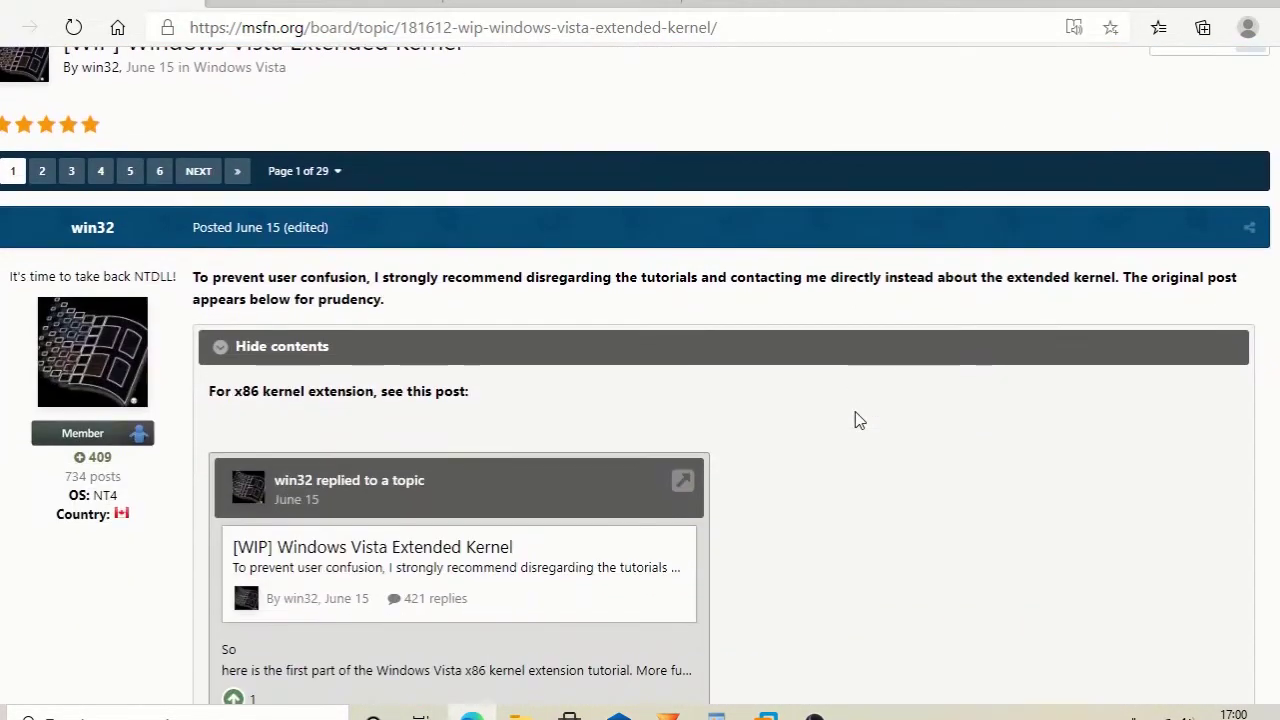
scroll(855, 420, down, 7)
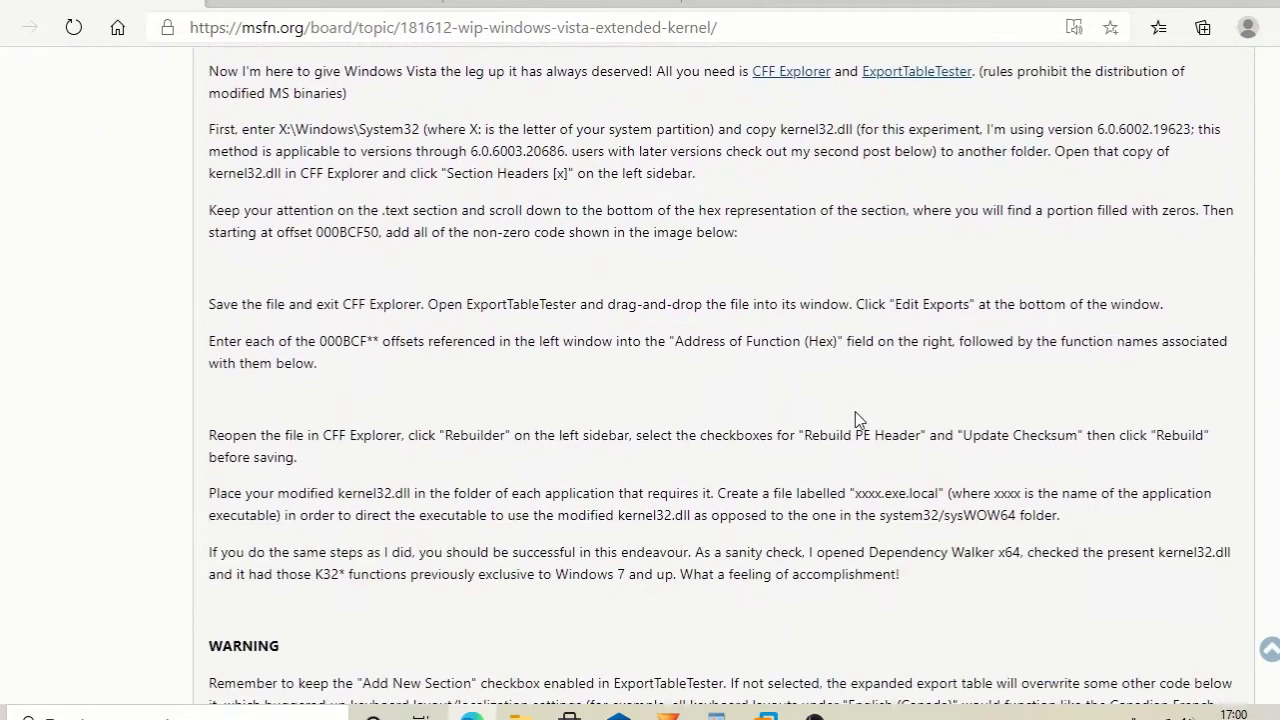
scroll(855, 420, down, 3)
scroll(855, 420, down, 4)
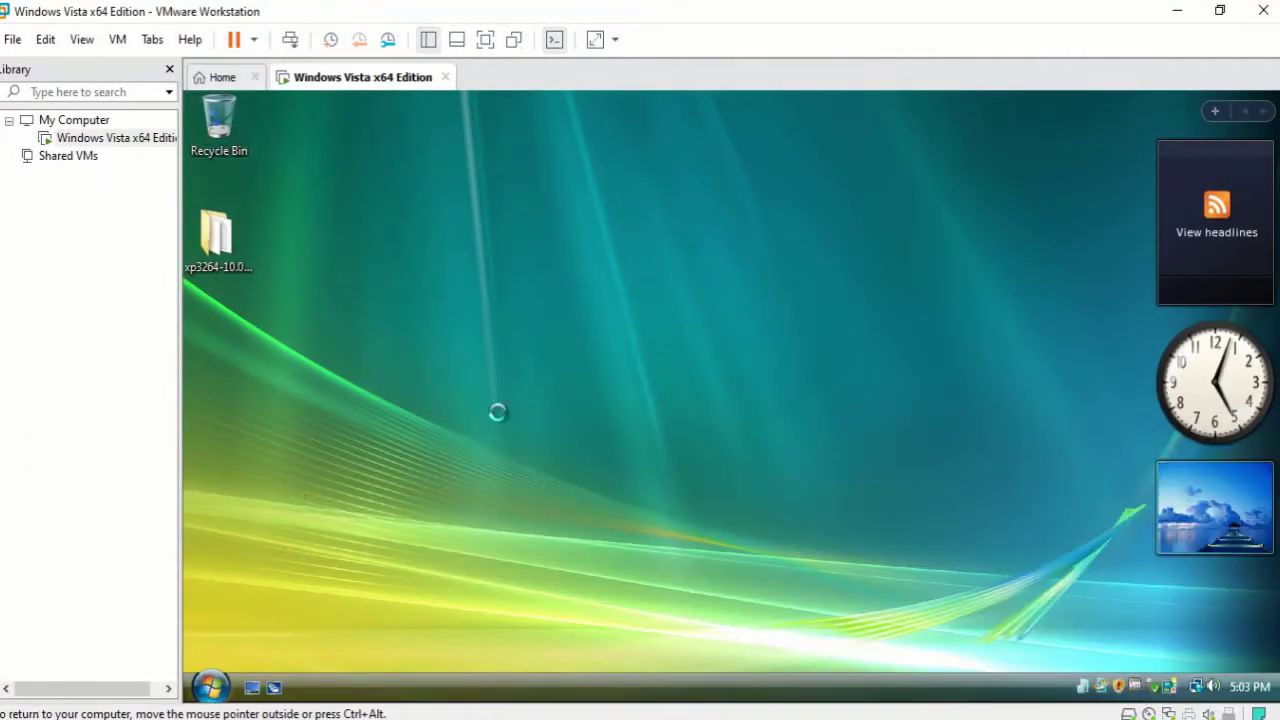
Switch to the Windows Vista x64 virtual machine in VMware Workstation and copy the ExplorerSuite installer from the host's Downloads folder to its desktop
right_click(580, 512)
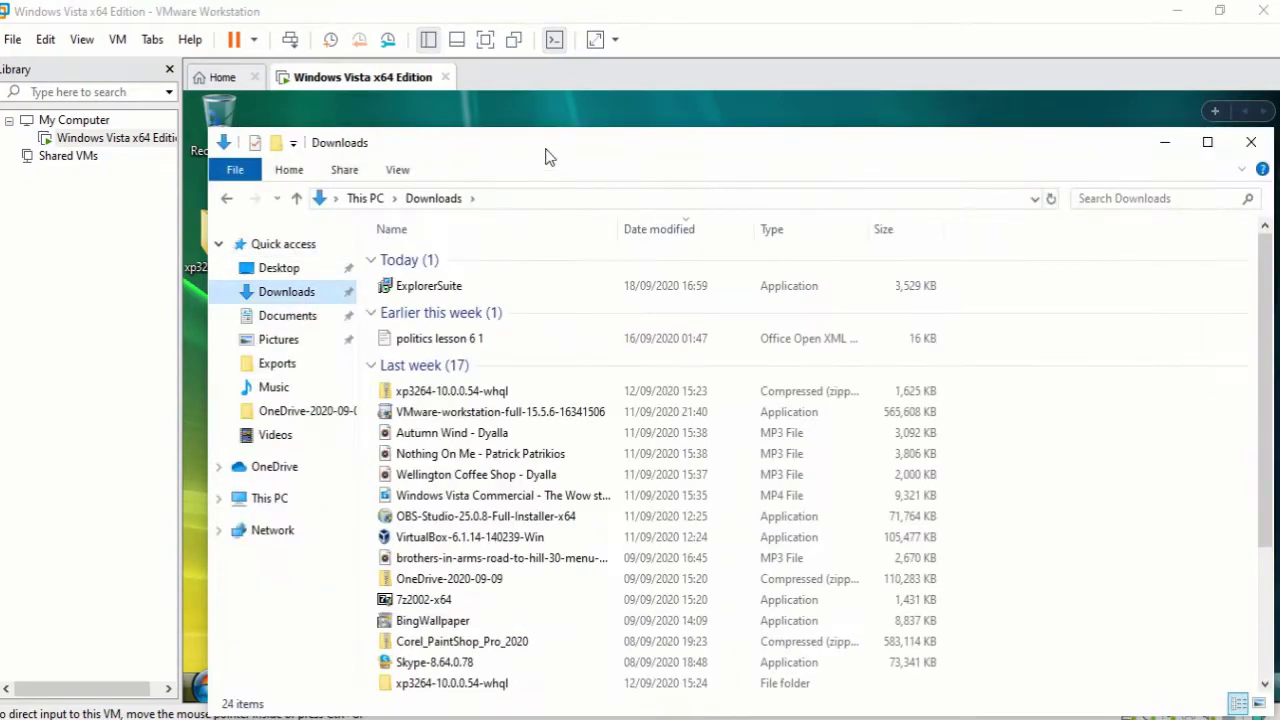
drag(545, 155, 573, 530)
drag(429, 654, 551, 180)
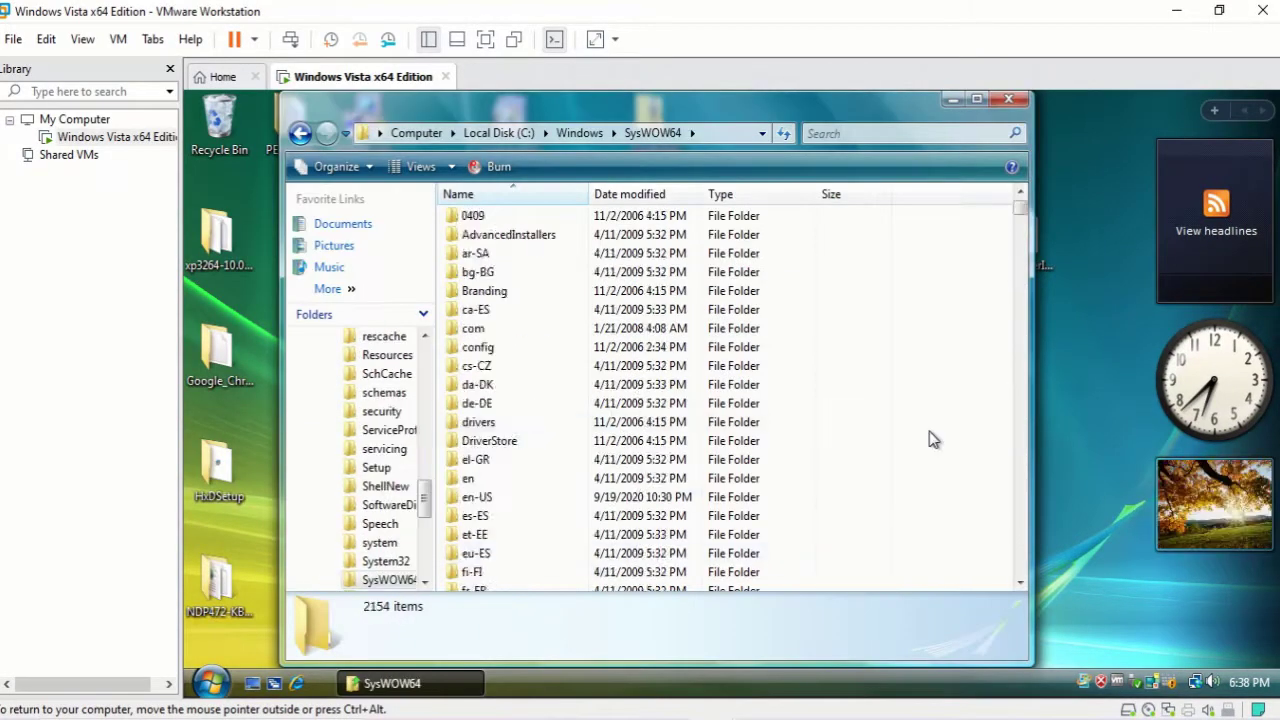
Locate and select kernel32.dll in the C:\Windows\SysWOW64 folder, and close the folder window
key(k)
click(660, 222)
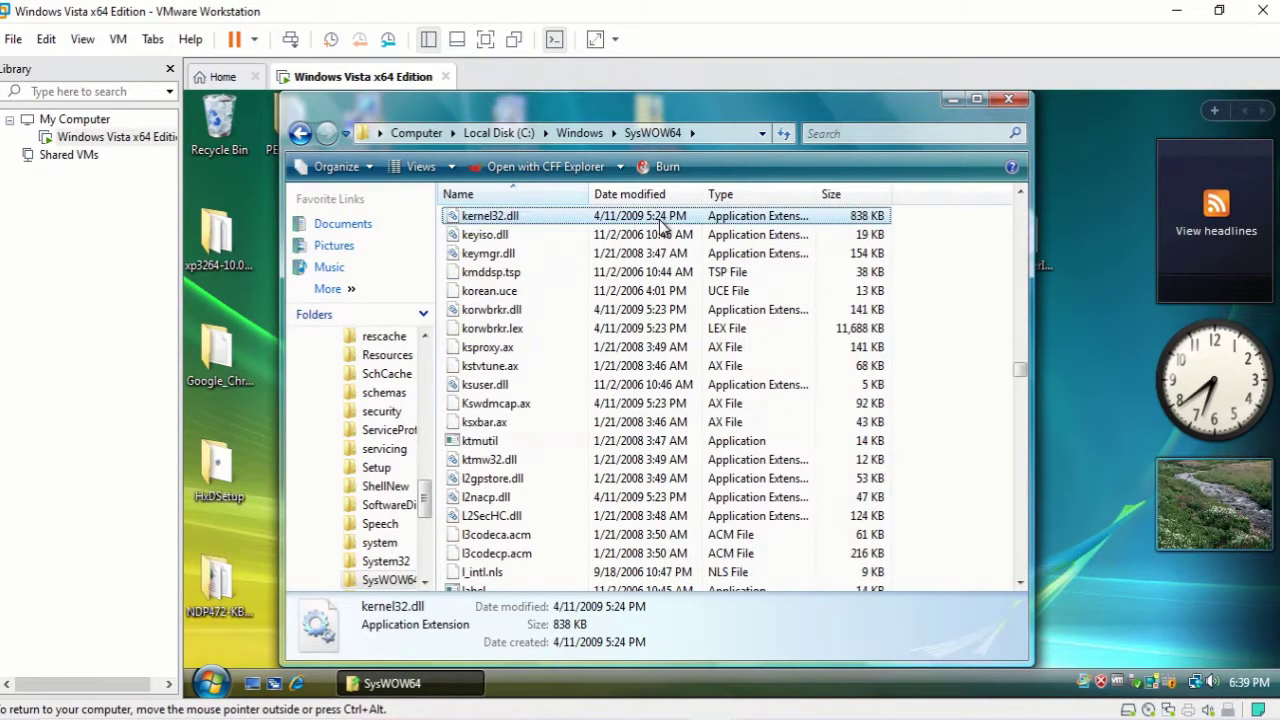
click(999, 103)
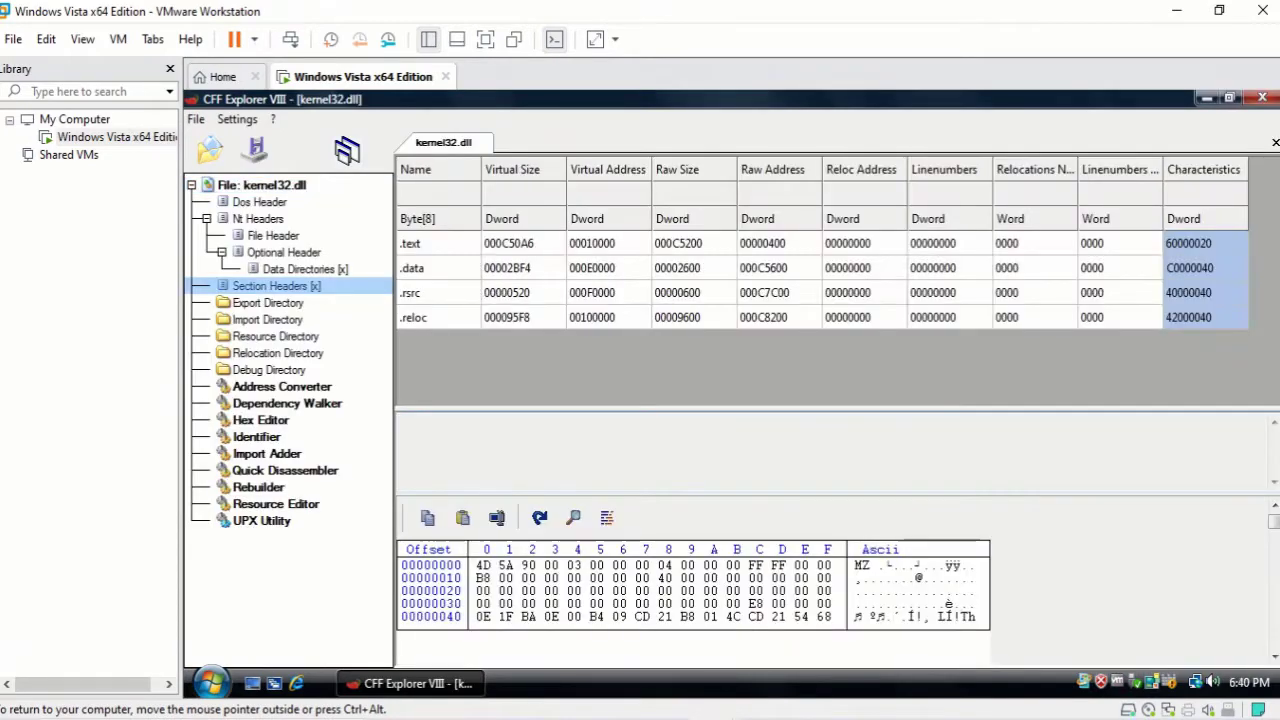
Start adding a new section to kernel32.dll from the .text entry of its section headers, up to the section size entry
click(438, 243)
right_click(449, 187)
click(590, 258)
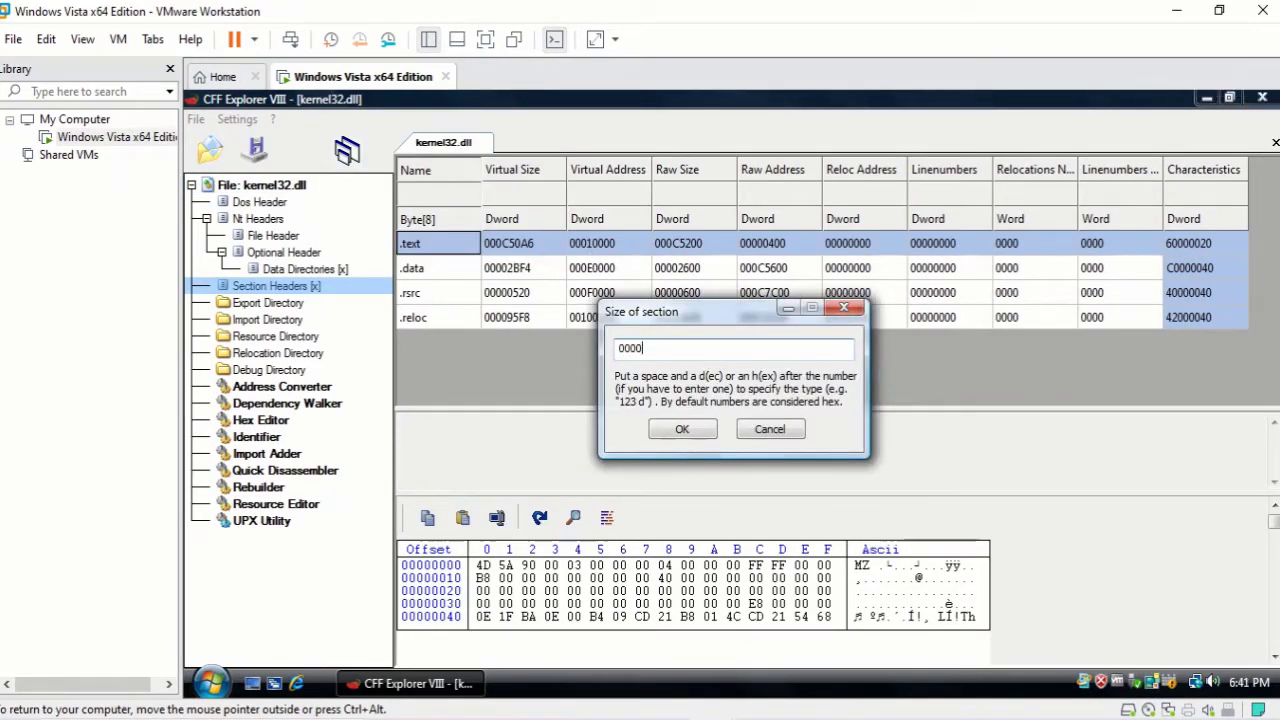
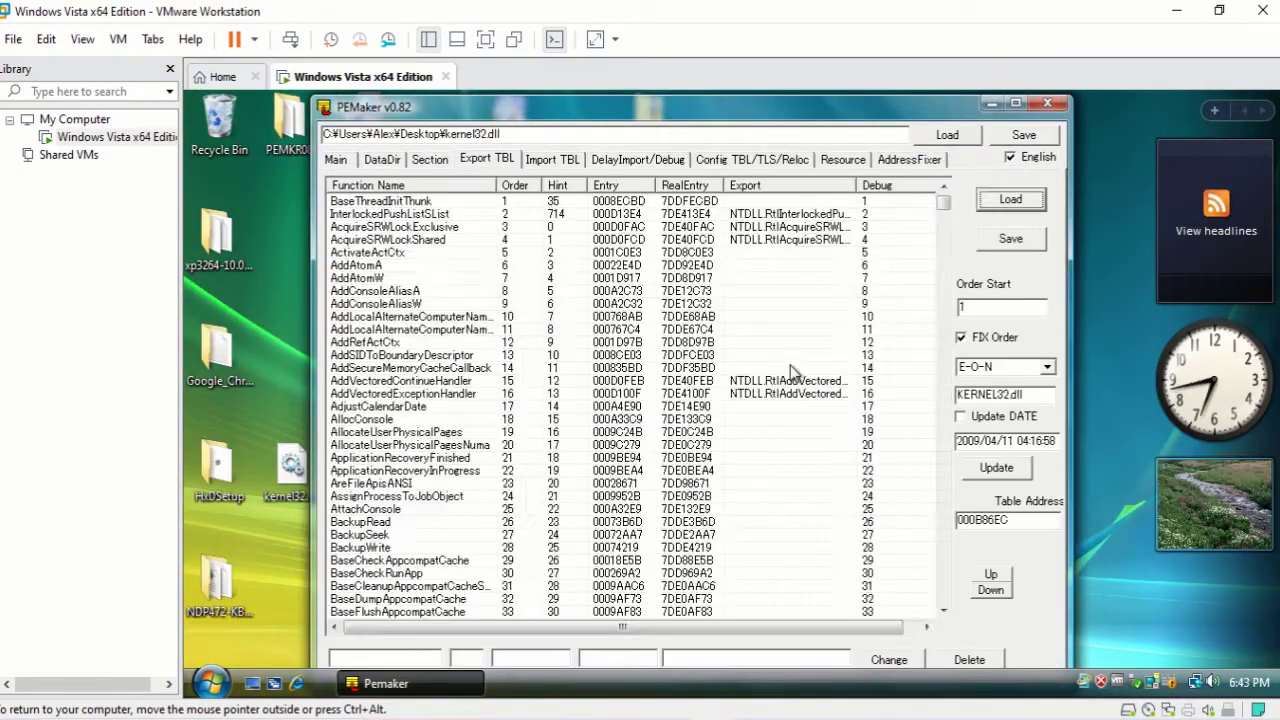
Examine the exported functions of the desktop kernel32.dll in PEMaker's export table
drag(943, 203, 943, 550)
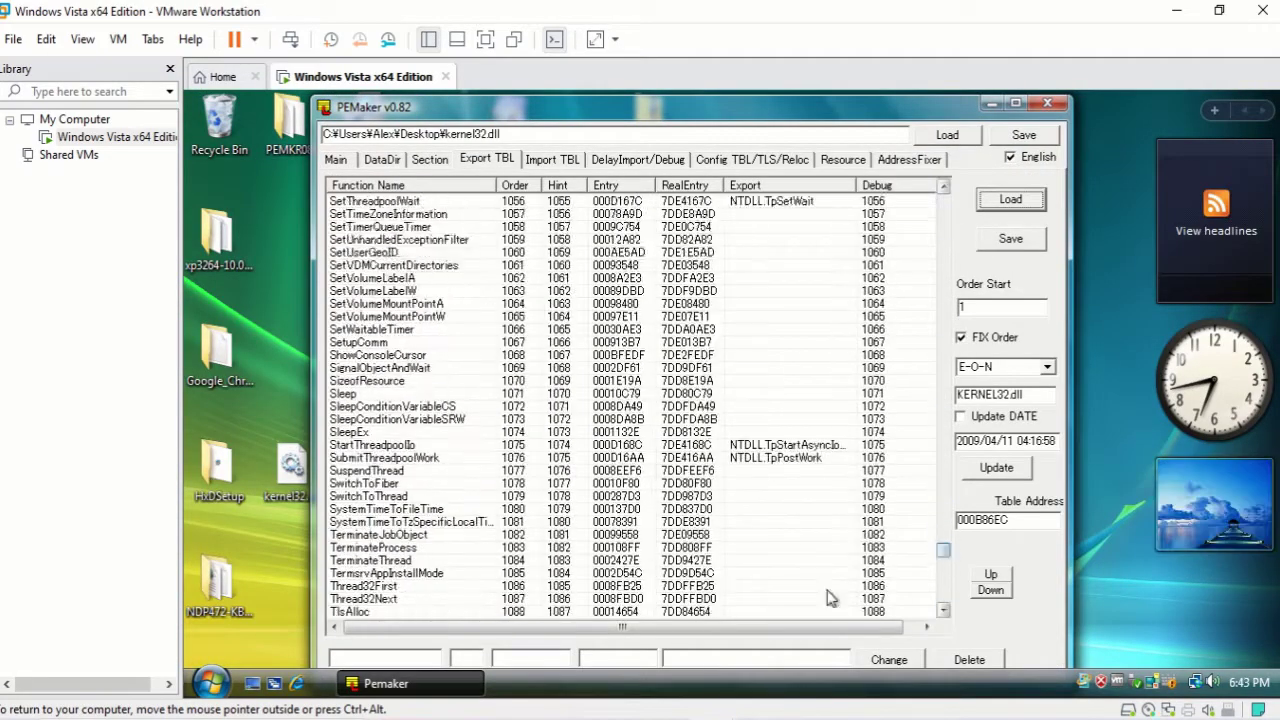
click(944, 612)
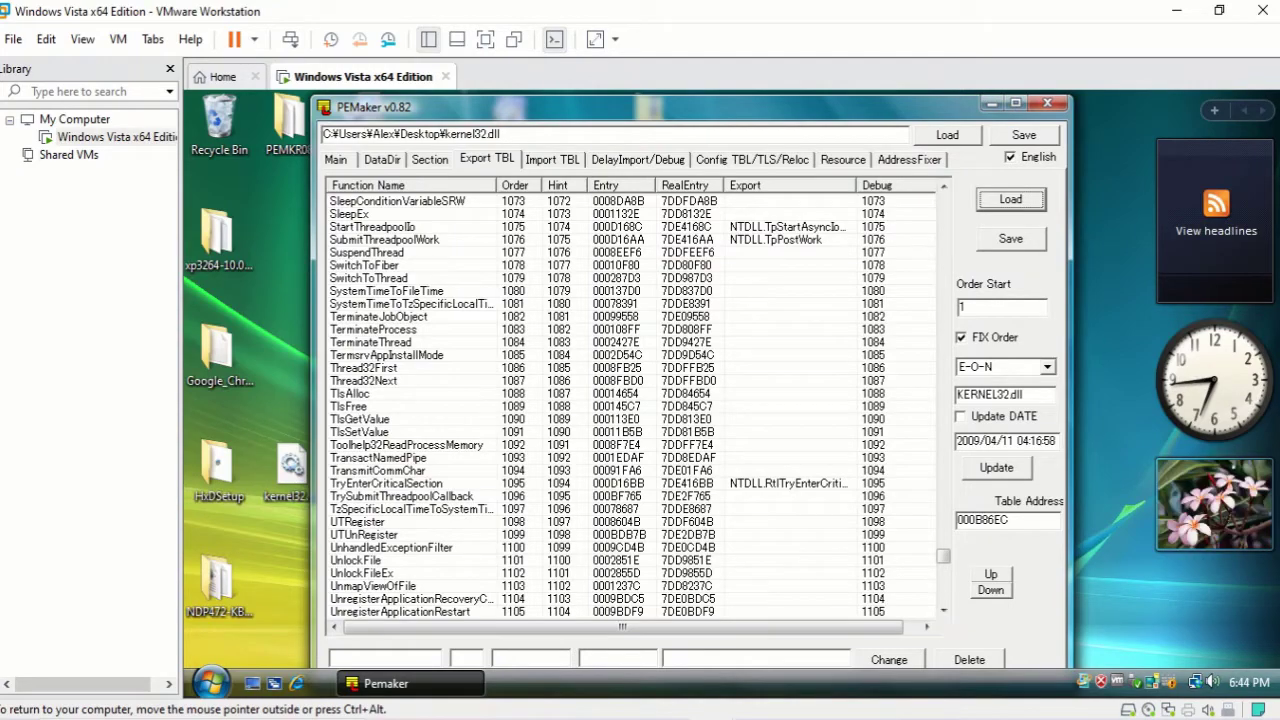
scroll(948, 612, up, 20)
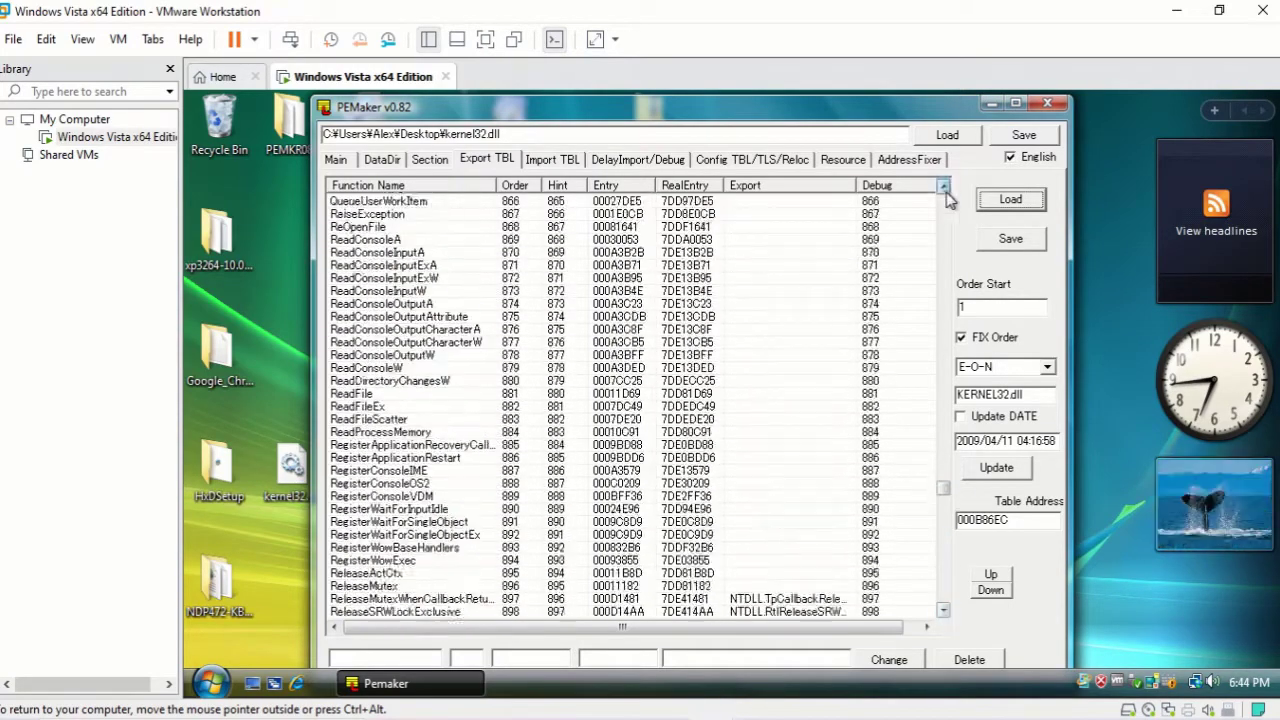
scroll(948, 612, down, 10)
Set kernel32.dll's export table address to 000D1800, using the raw pointer of the xdata section
click(430, 162)
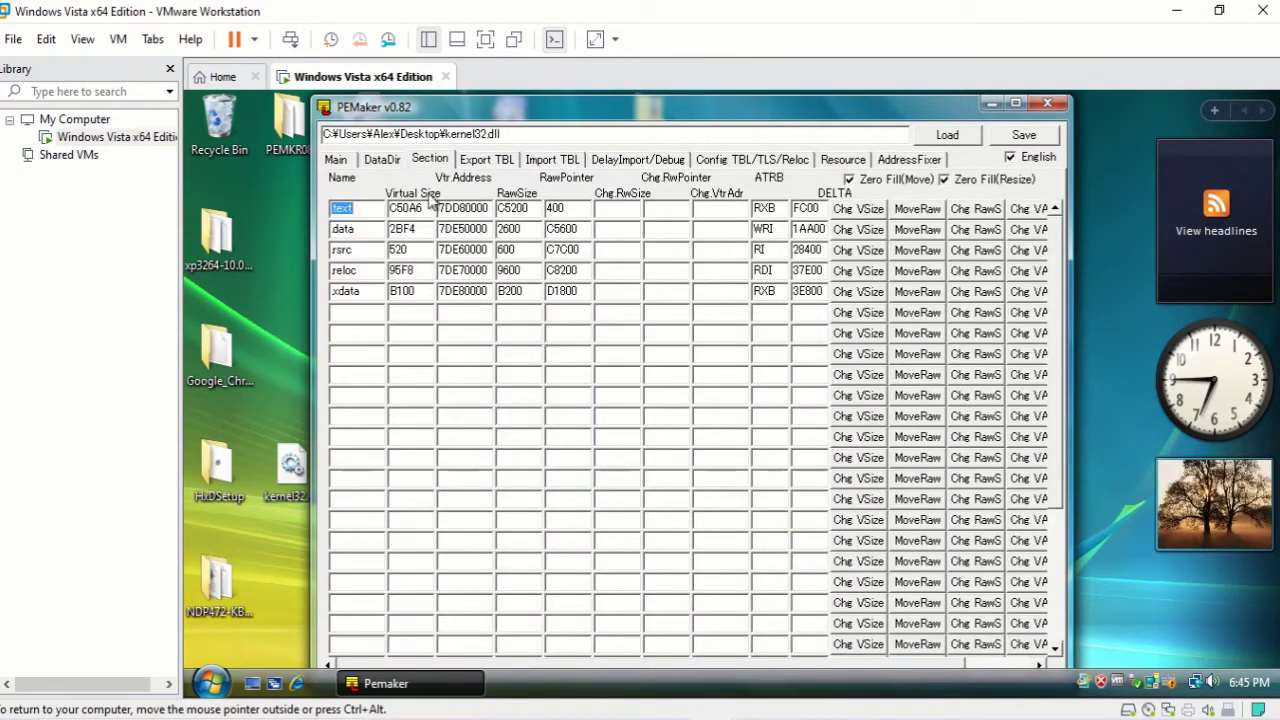
right_click(548, 286)
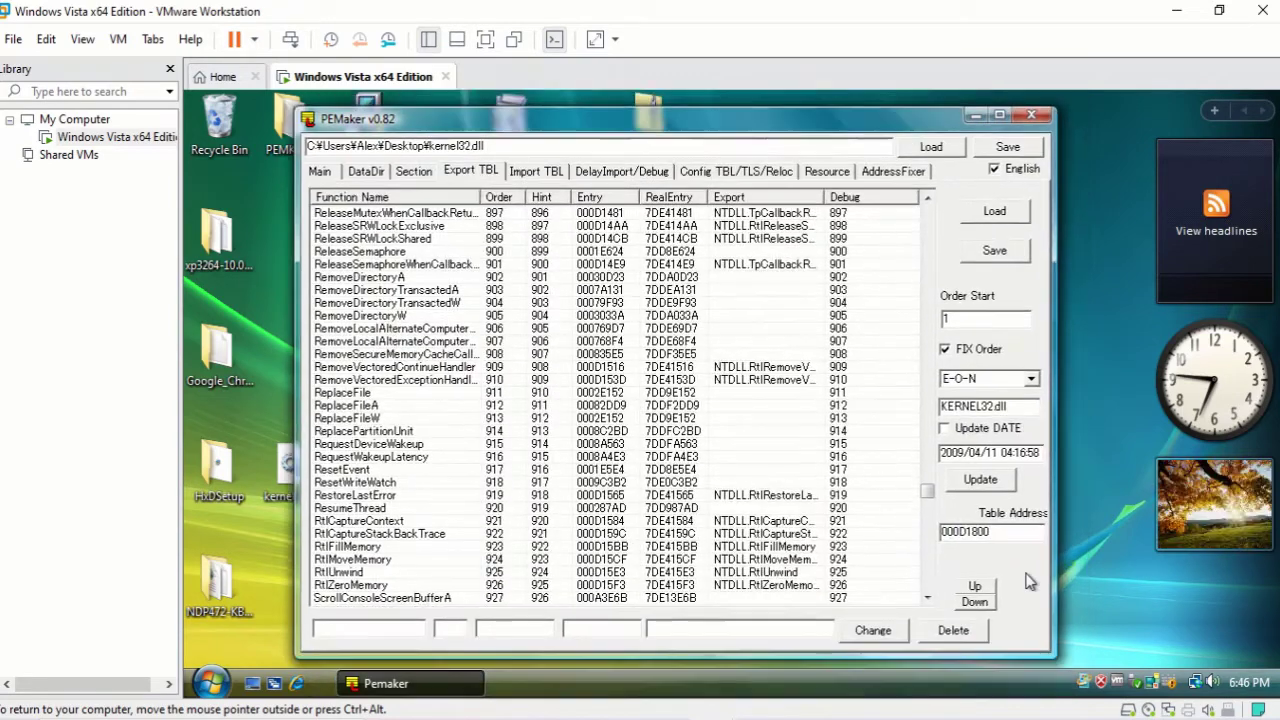
click(783, 453)
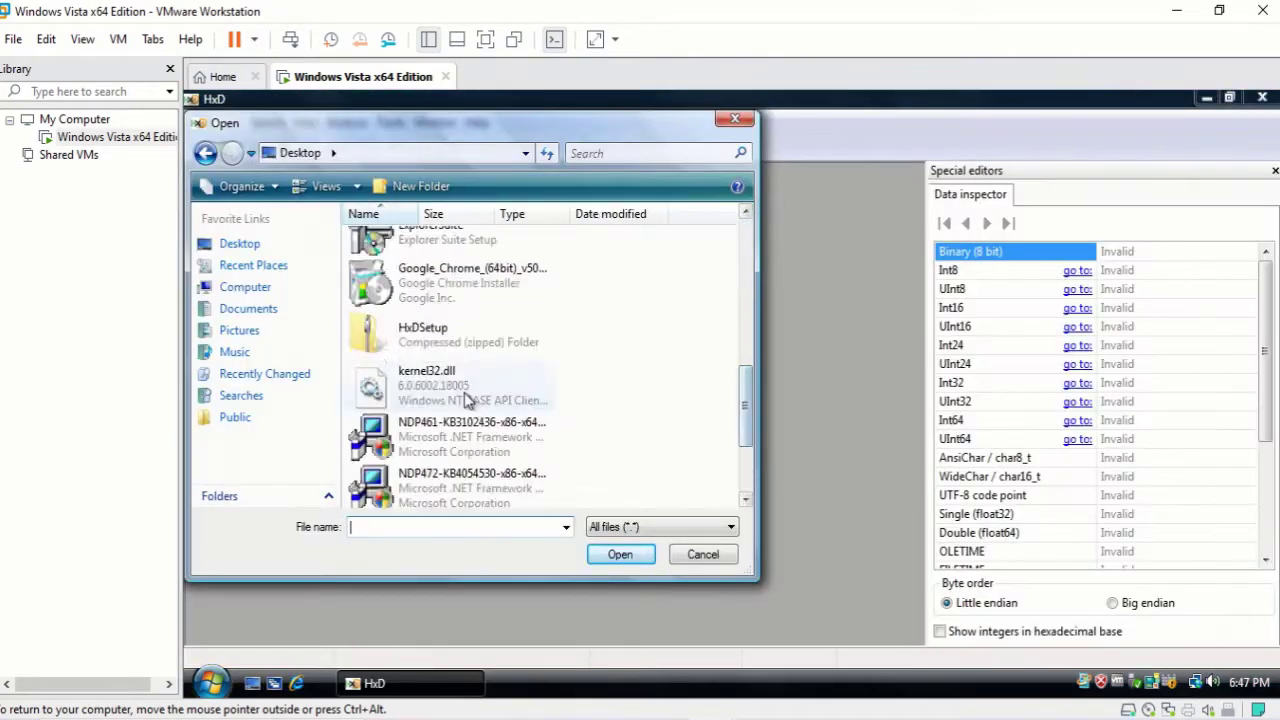
Open the desktop copy of kernel32.dll in HxD and view the disassembly entries of the data inspector
double_click(467, 399)
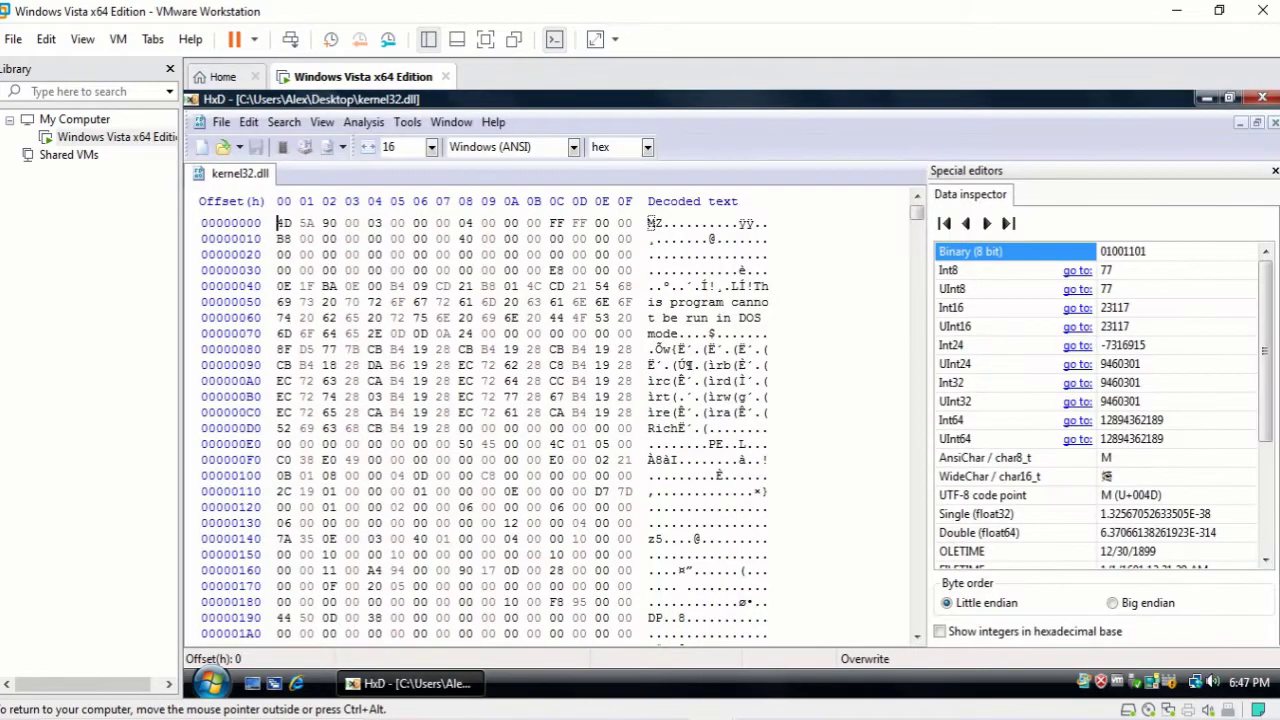
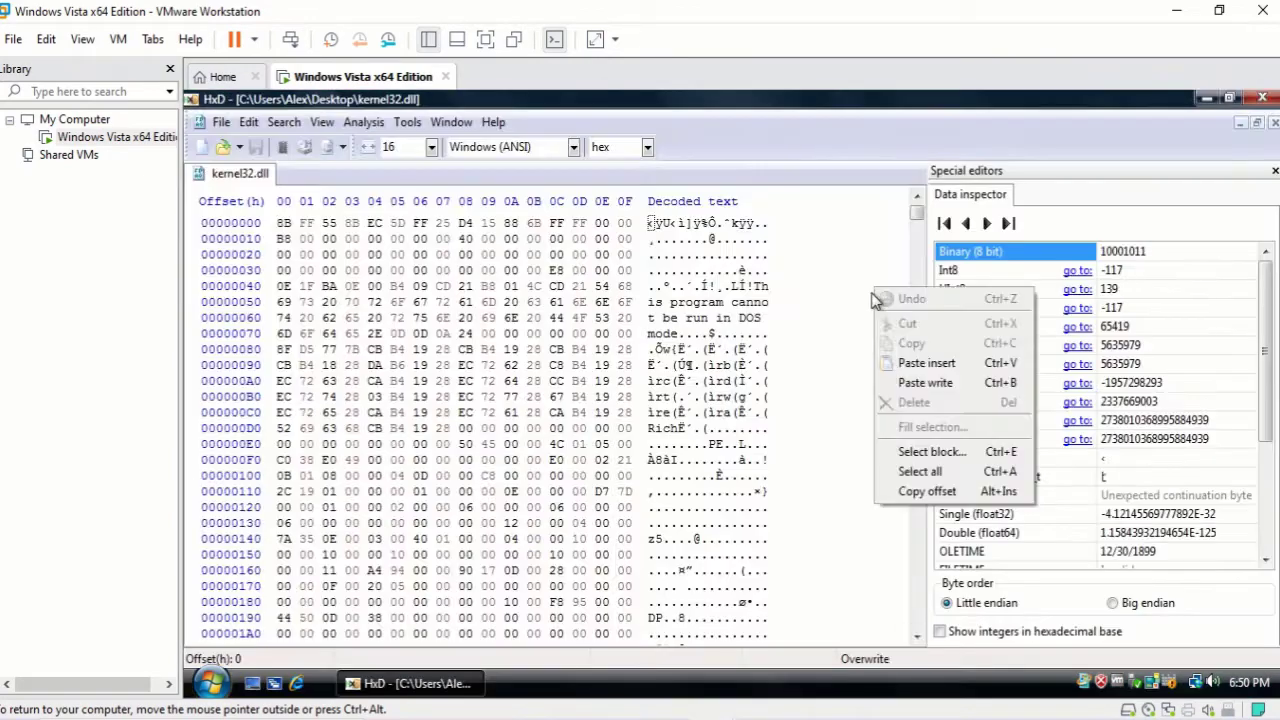
click(451, 121)
scroll(1008, 460, down, 3)
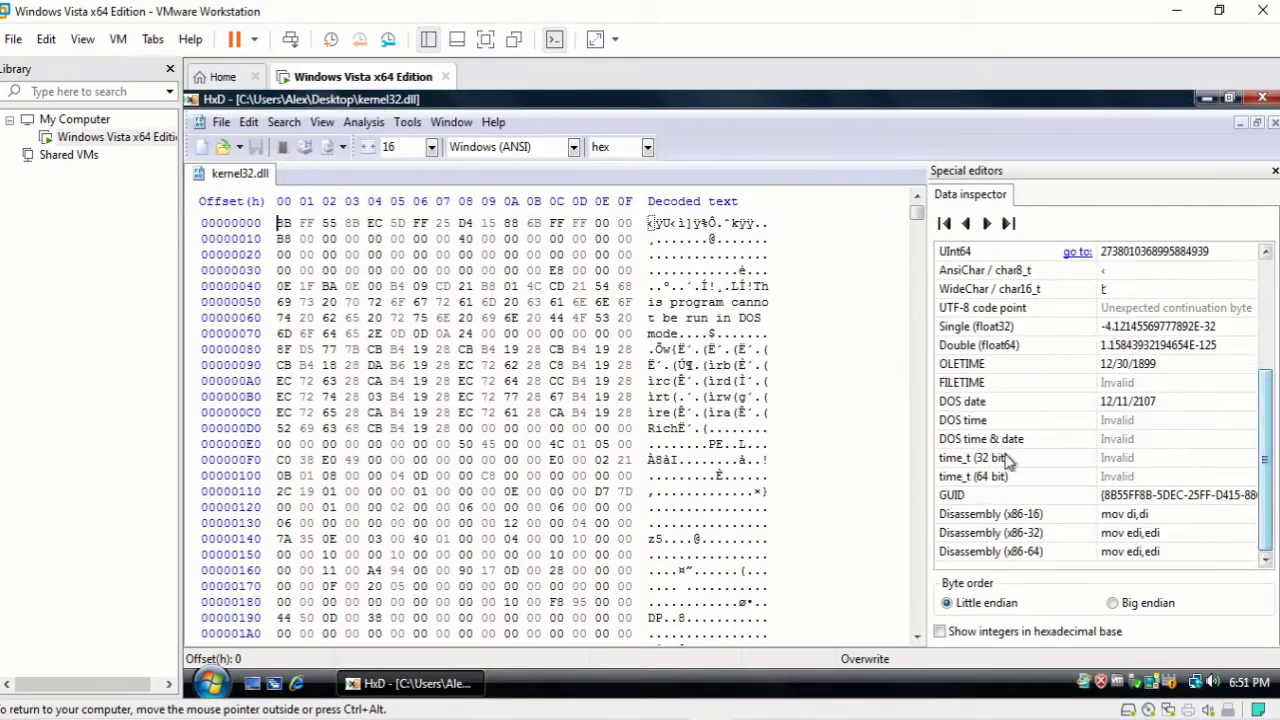
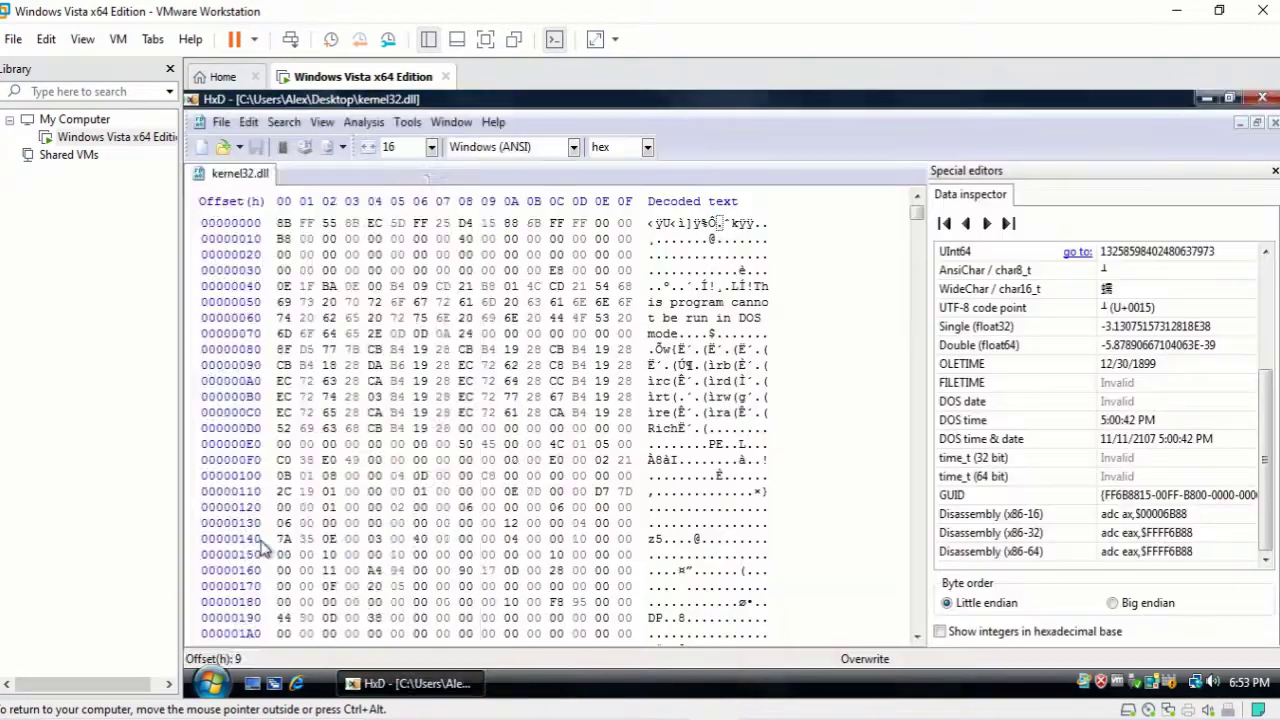
Open the original kernel32.dll from C:\Windows\SysWOW64 as a second file in HxD
click(221, 121)
click(250, 160)
scroll(430, 455, down, 2)
double_click(395, 353)
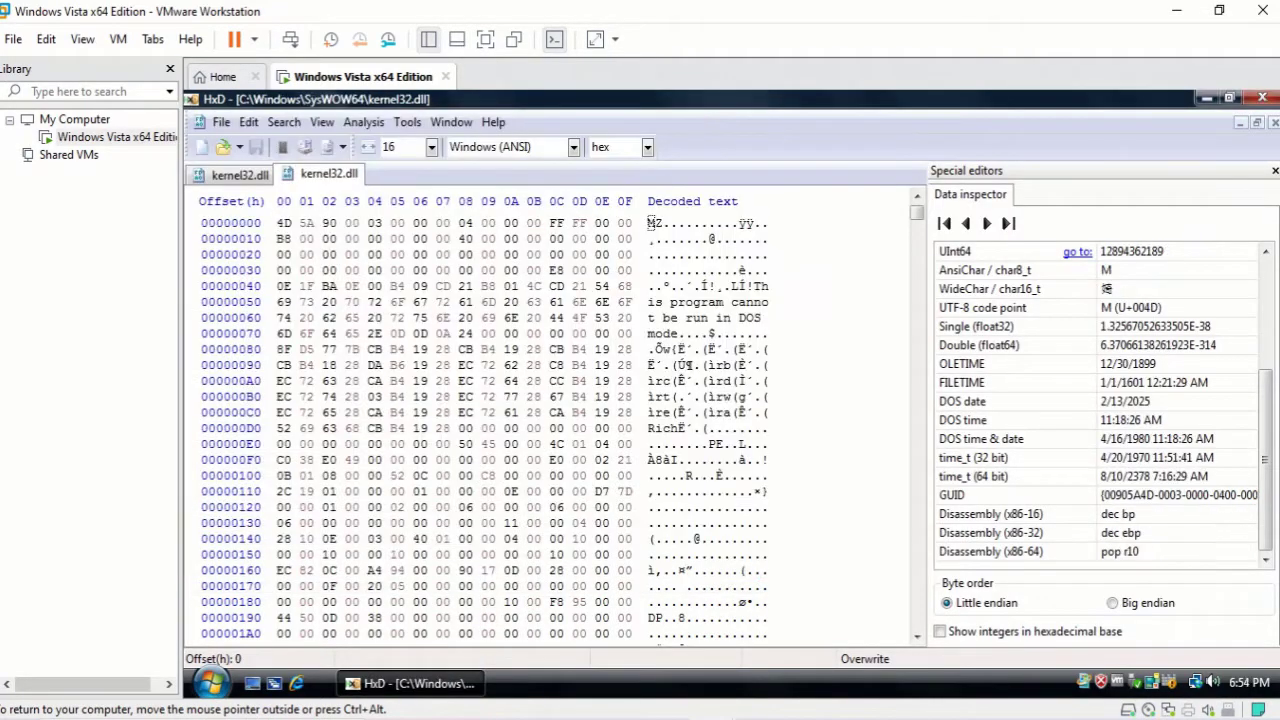
Overwrite the first three bytes of the desktop kernel32.dll with 4D 5A 90, following the SysWOW64 original
click(240, 175)
key(ctrl+v)
key(Return)
click(315, 175)
click(240, 175)
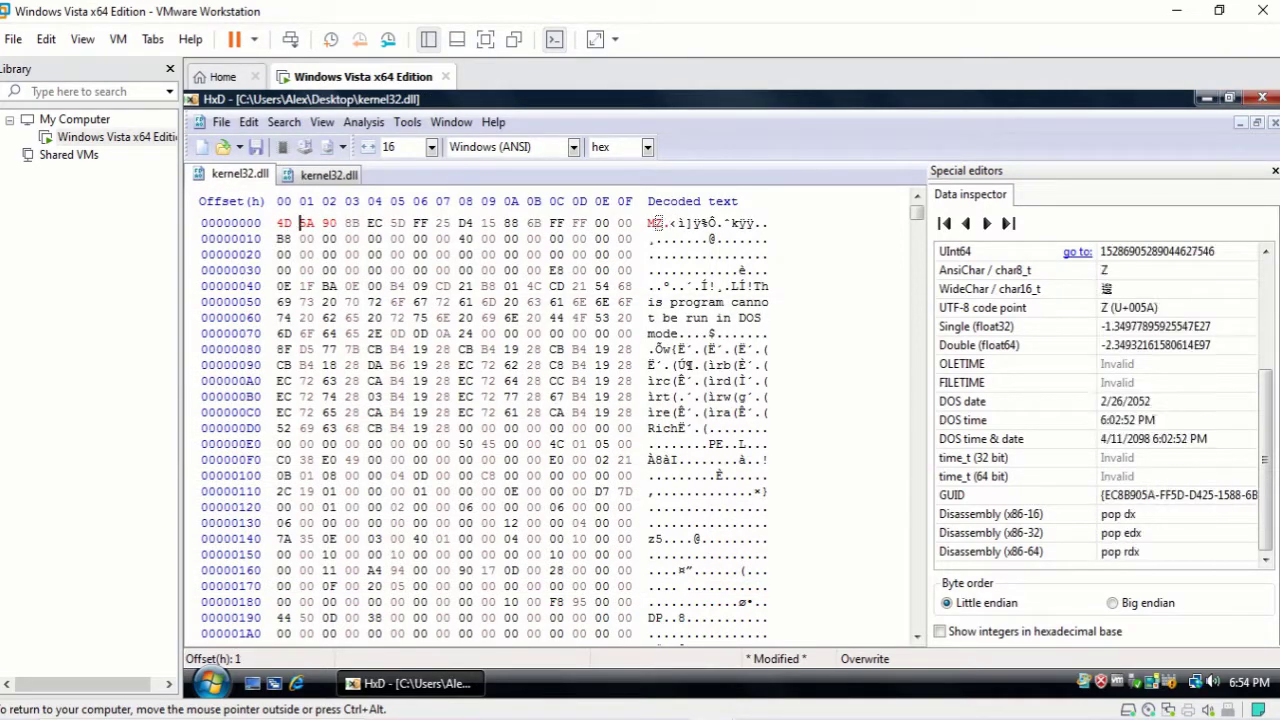
Replace the first 16-byte row of the desktop kernel32.dll with the header row copied from the SysWOW64 original
right_click(626, 227)
key(ctrl+Tab)
key(Up)
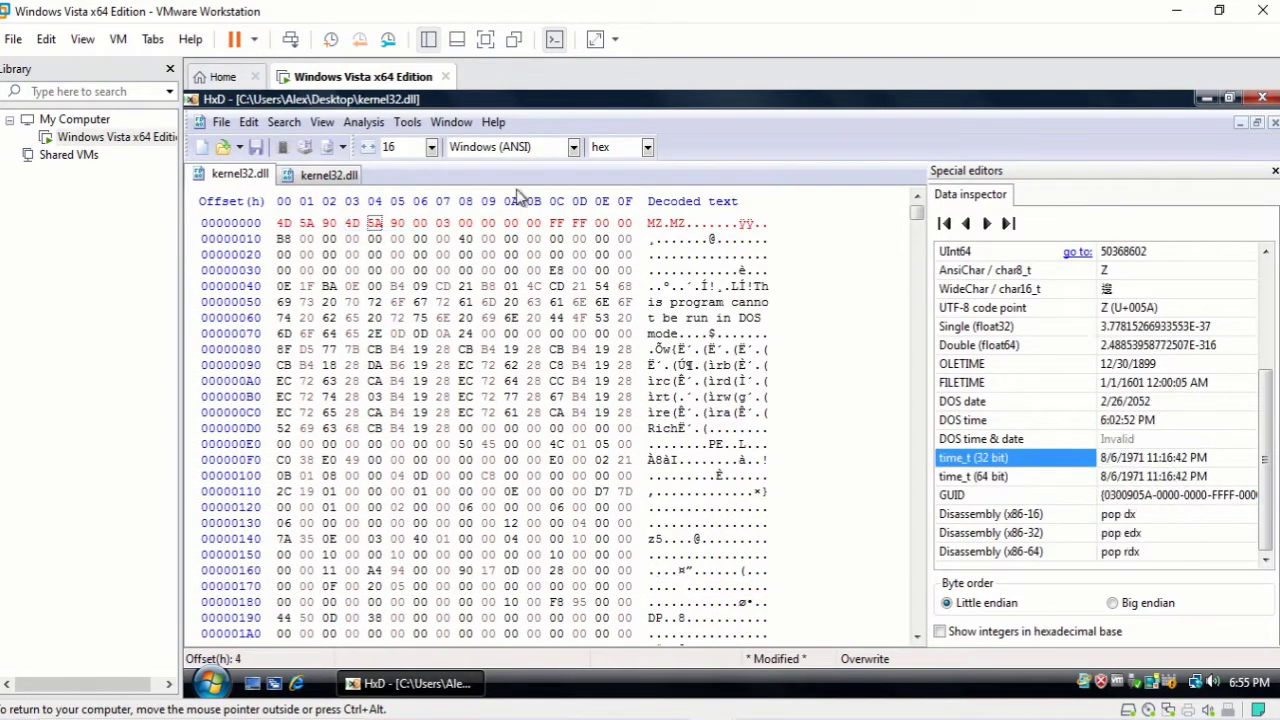
key(Up)
key(Up)
key(ctrl+Tab)
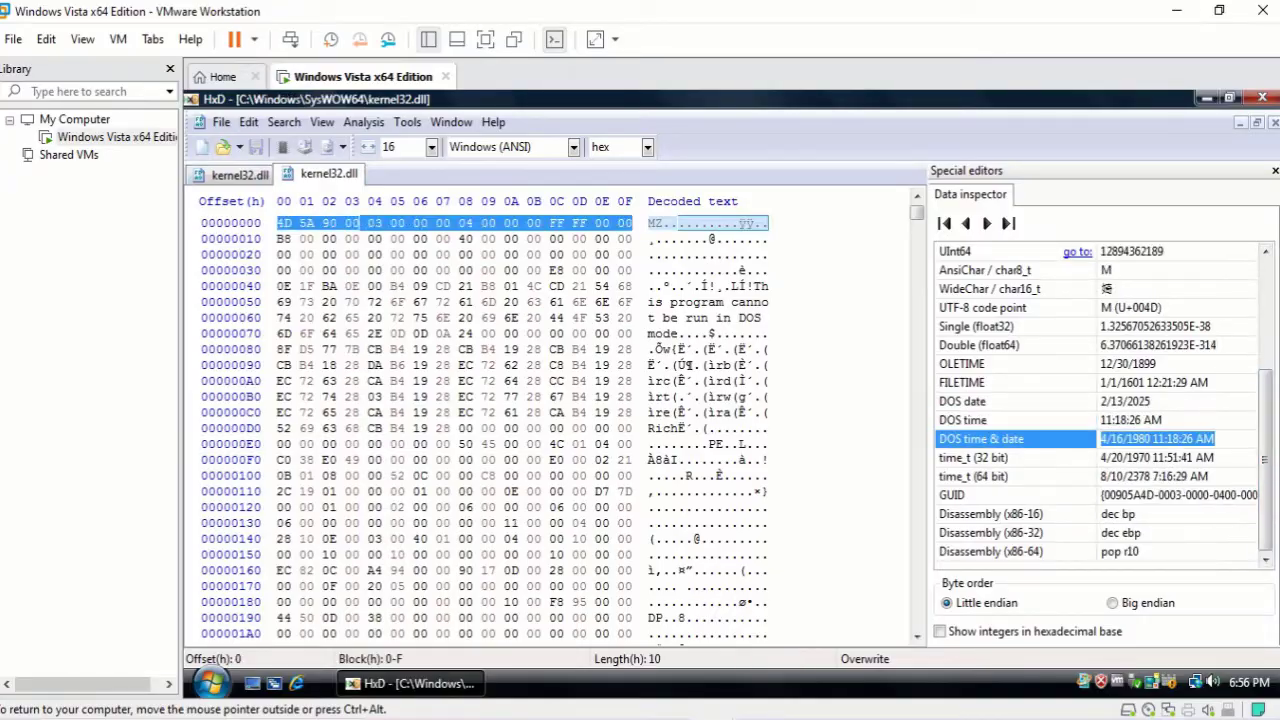
click(229, 180)
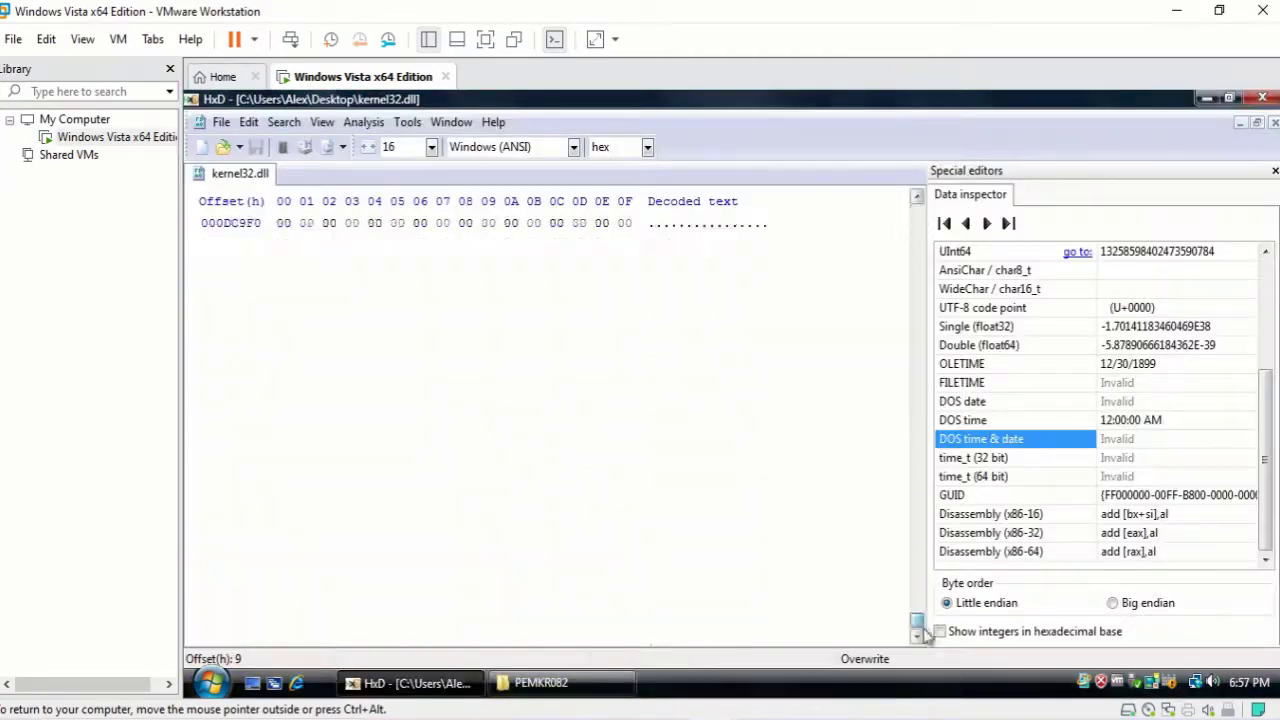
Examine the zero-filled area near the end of kernel32.dll in HxD and the first function entries in PEMaker's export table
mouse_move(917, 213)
mouse_down()
mouse_move(926, 624)
mouse_move(919, 199)
mouse_up()
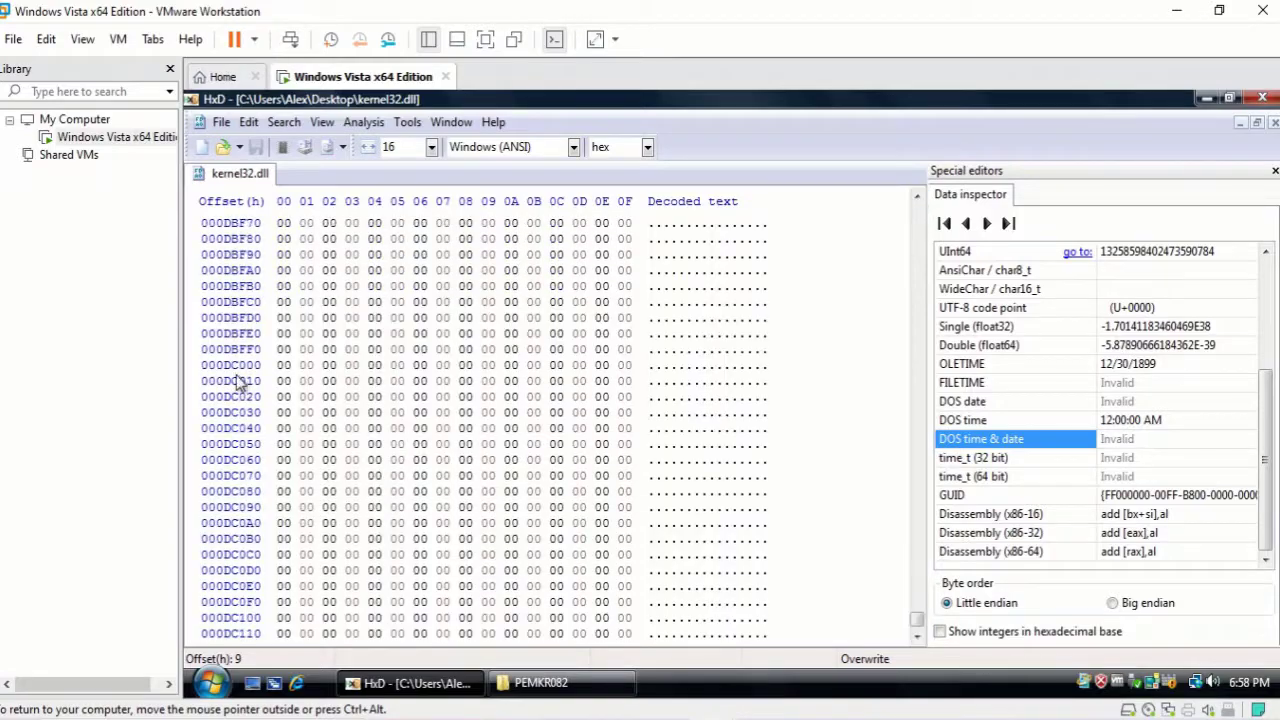
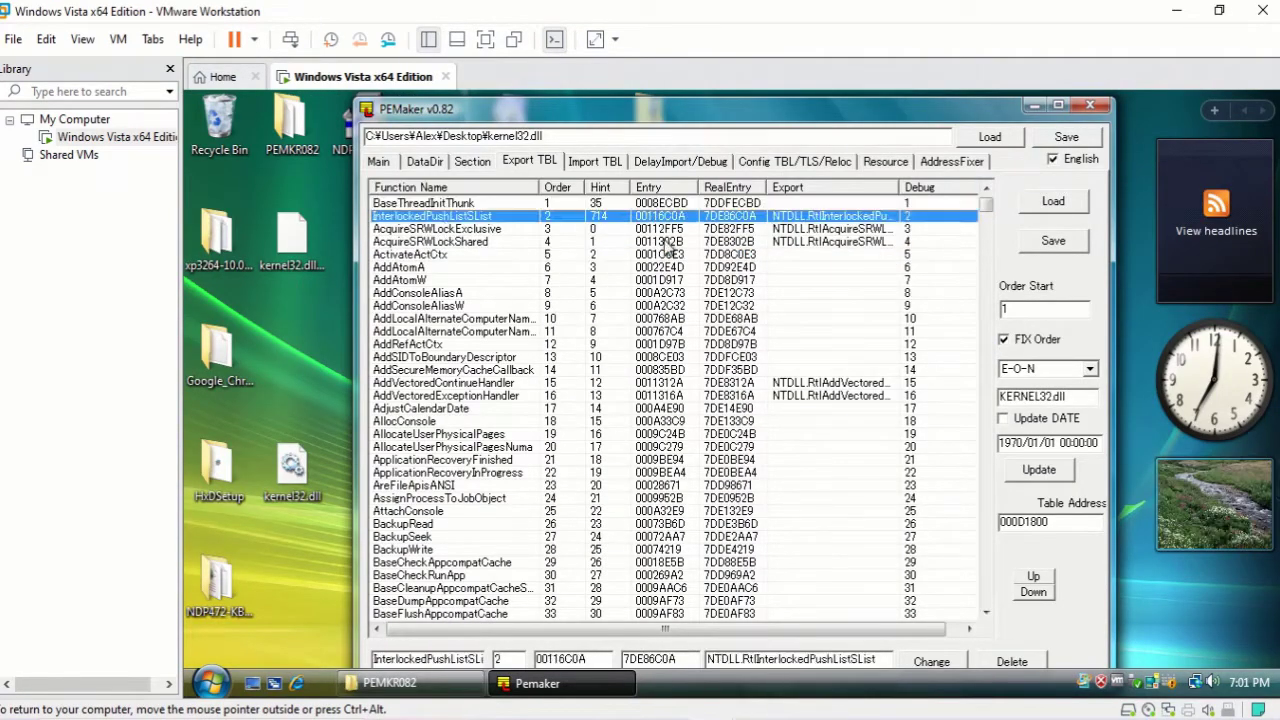
click(667, 254)
click(679, 204)
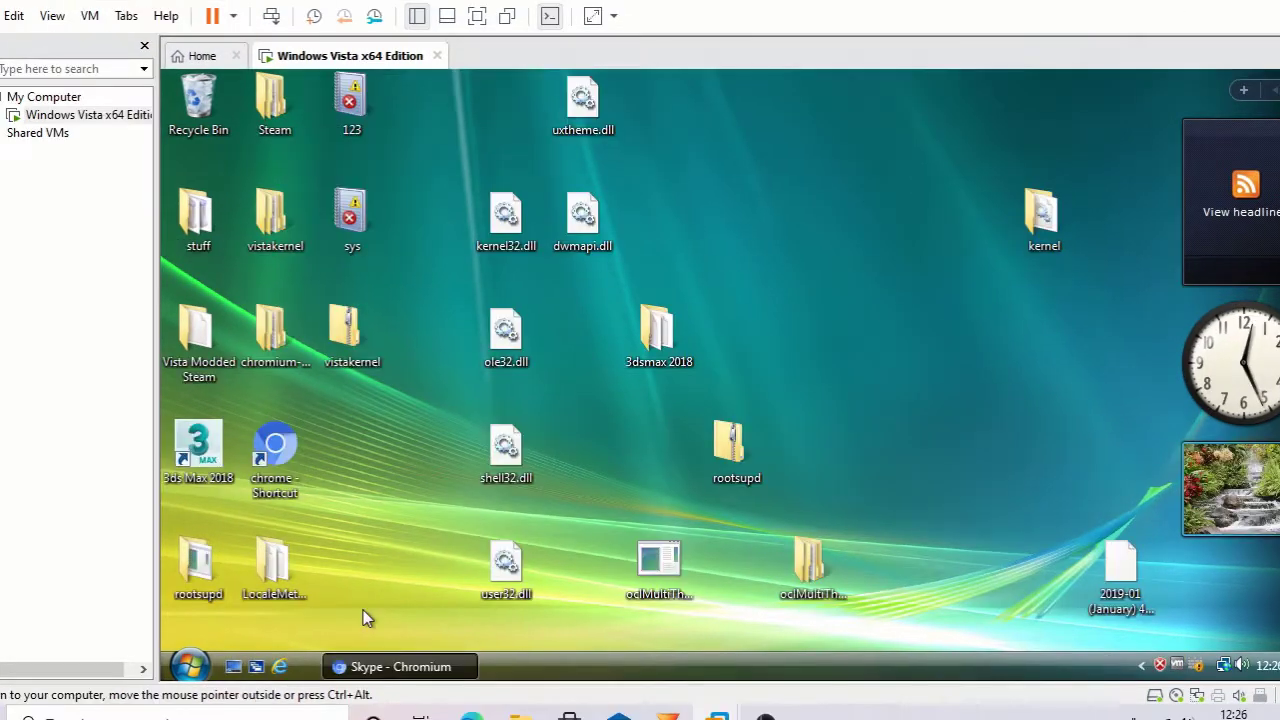
Bring up Chromium in the virtual machine and view its Skype, #ac_valhalla Discord and Document 11.docx pages
mouse_move(355, 672)
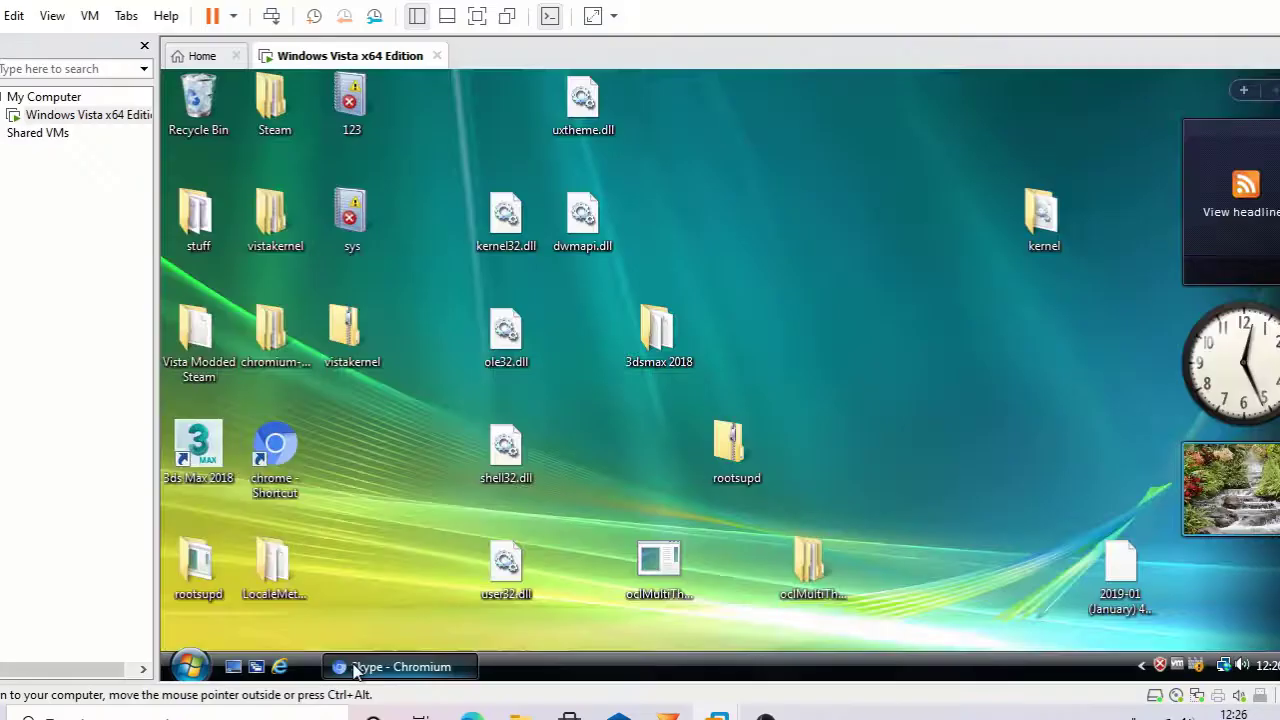
click(400, 666)
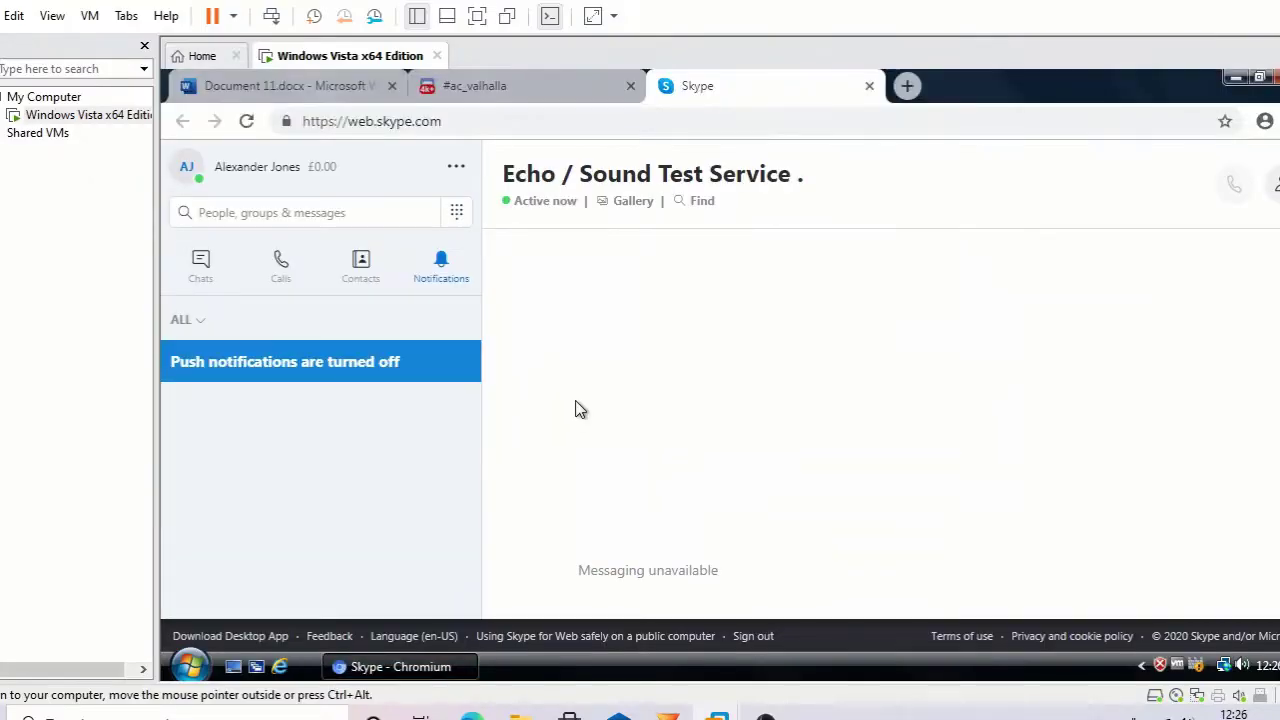
click(480, 86)
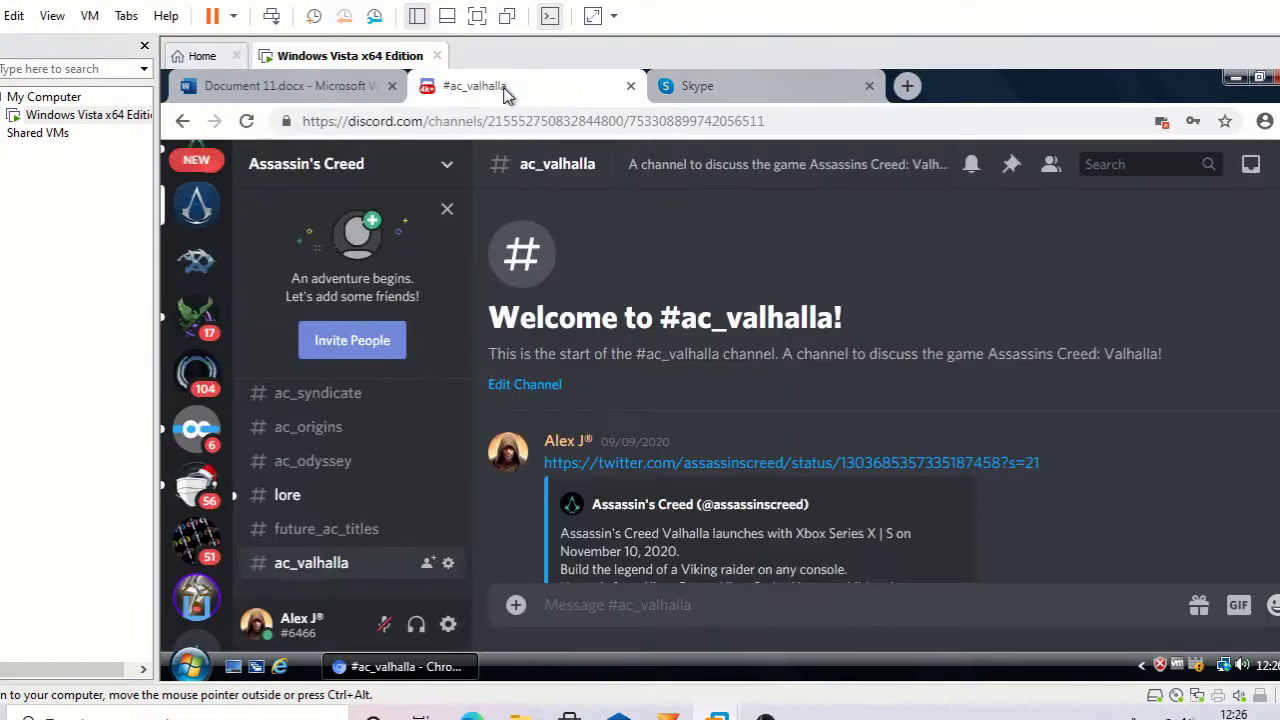
click(250, 88)
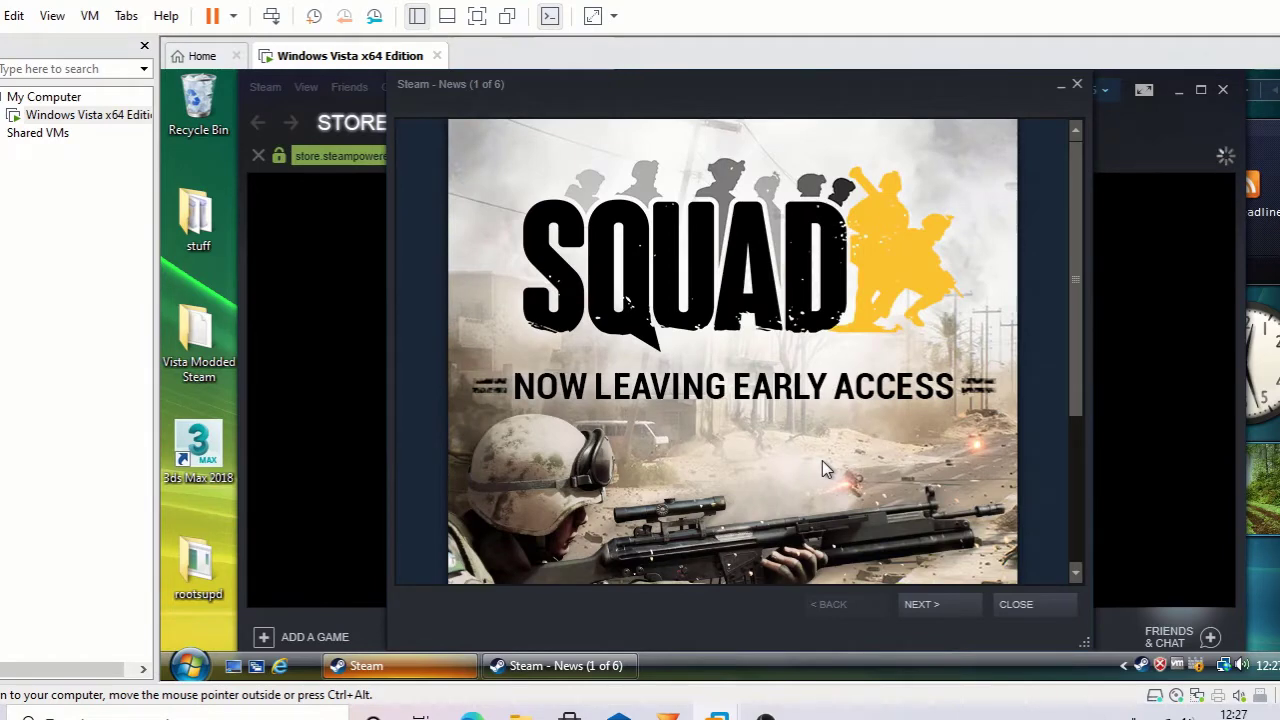
Close the Steam news window and try to launch HitFilm Express from the installed programs
click(996, 606)
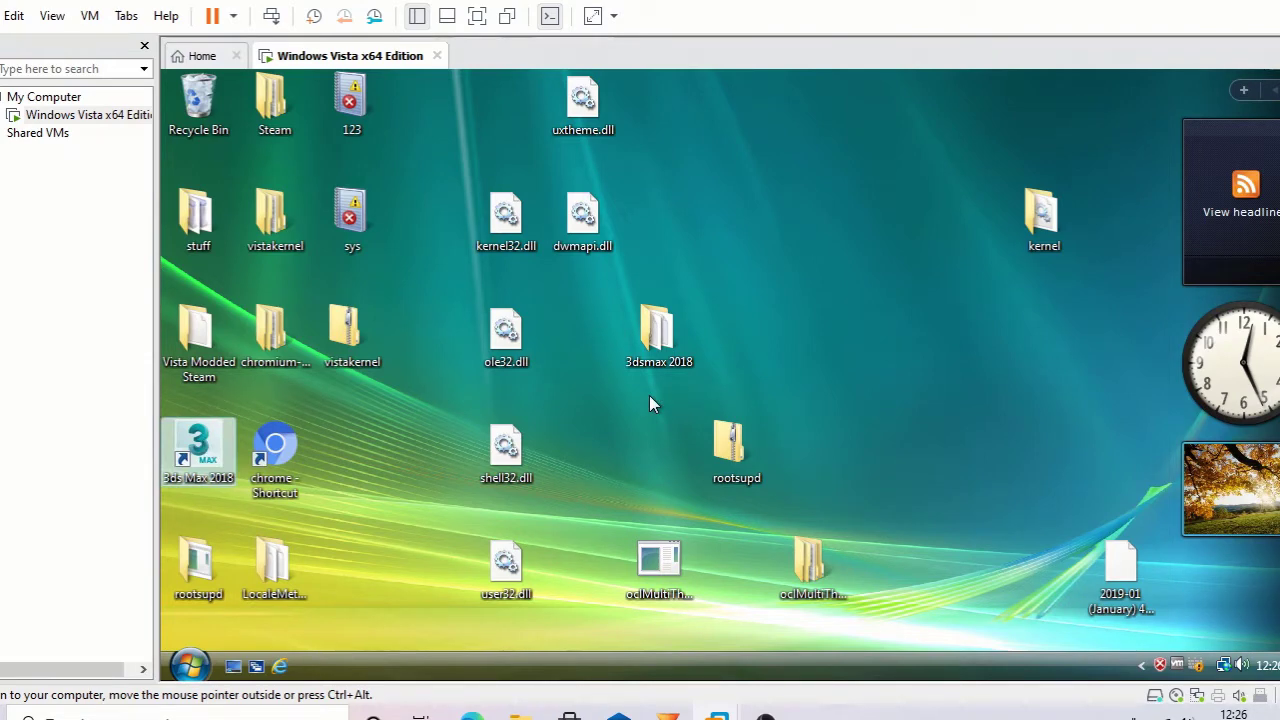
key(super)
click(223, 598)
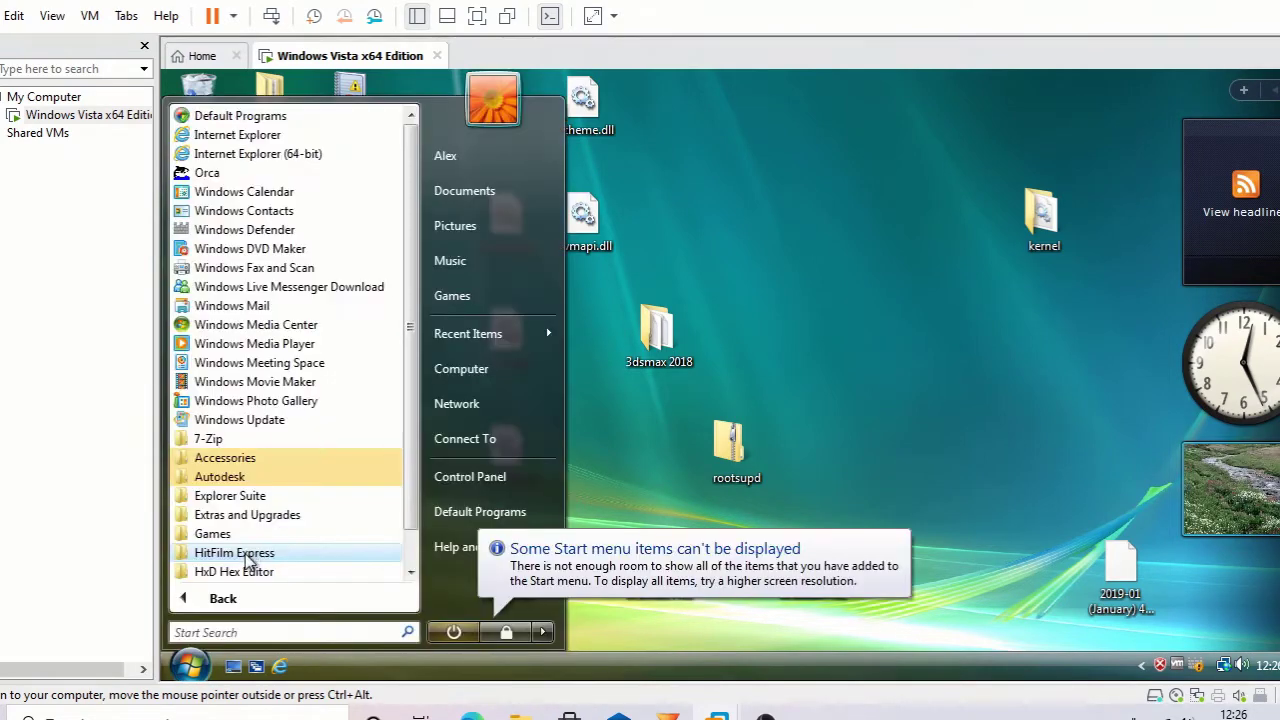
click(242, 569)
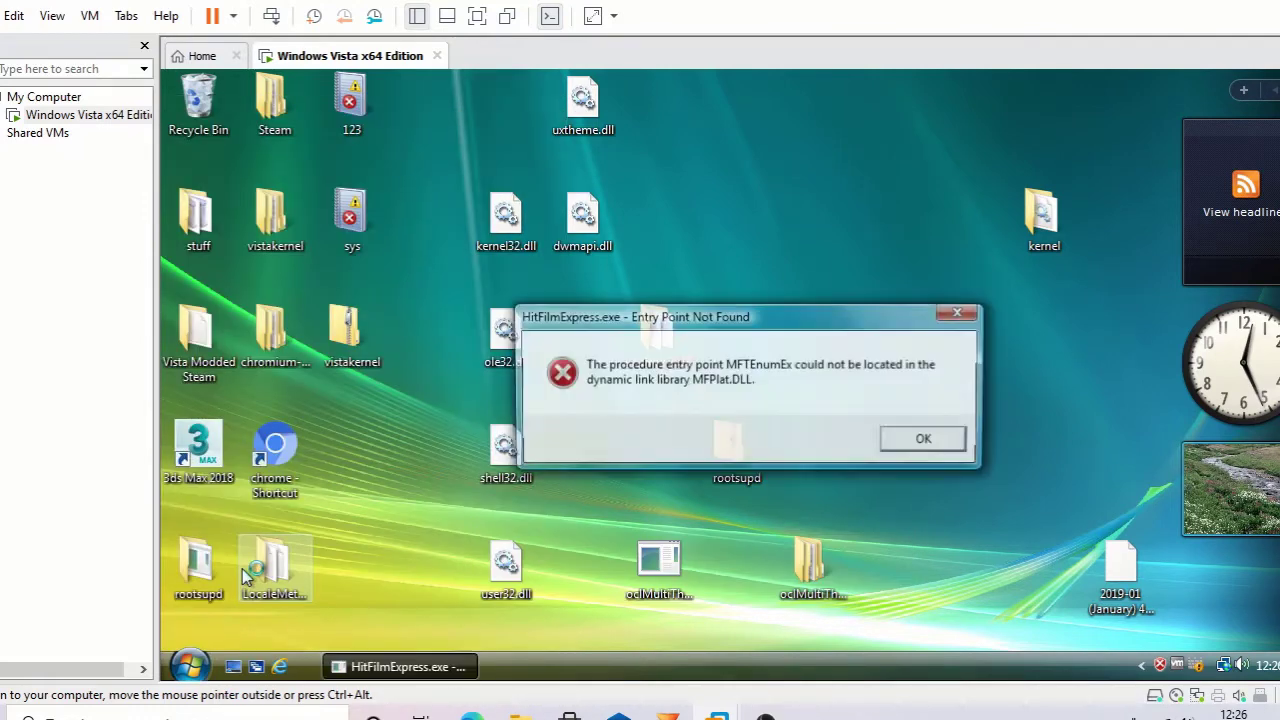